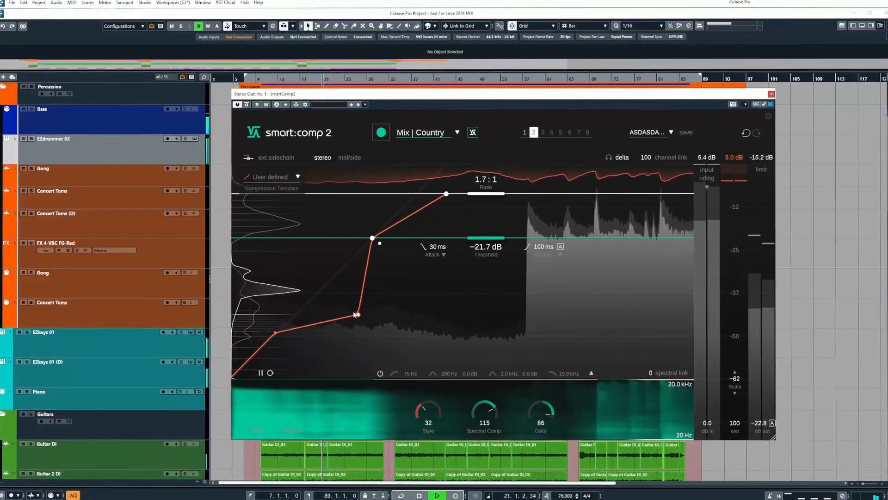
Step: Steepen the lower curve, drop the threshold to -26.9 dB, and set attack 22 ms and release 291 ms
drag(319, 283, 343, 290)
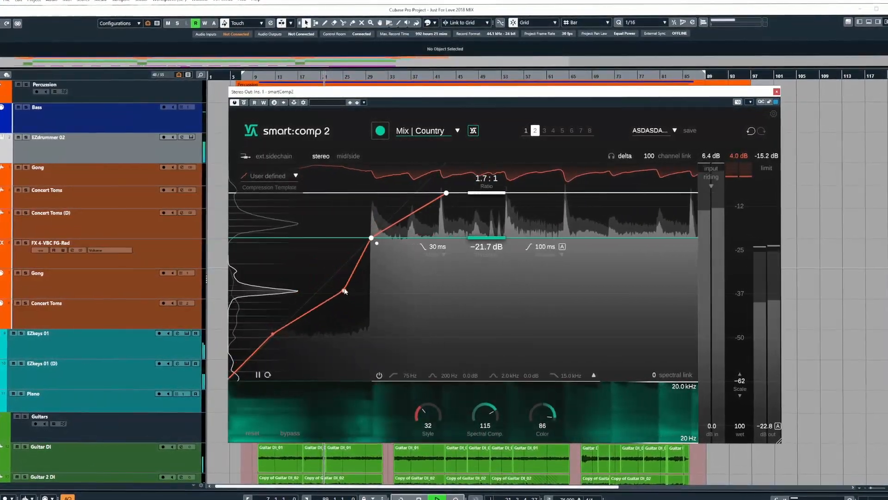
mouse_move(478, 237)
mouse_down()
mouse_move(478, 262)
mouse_move(479, 253)
mouse_up()
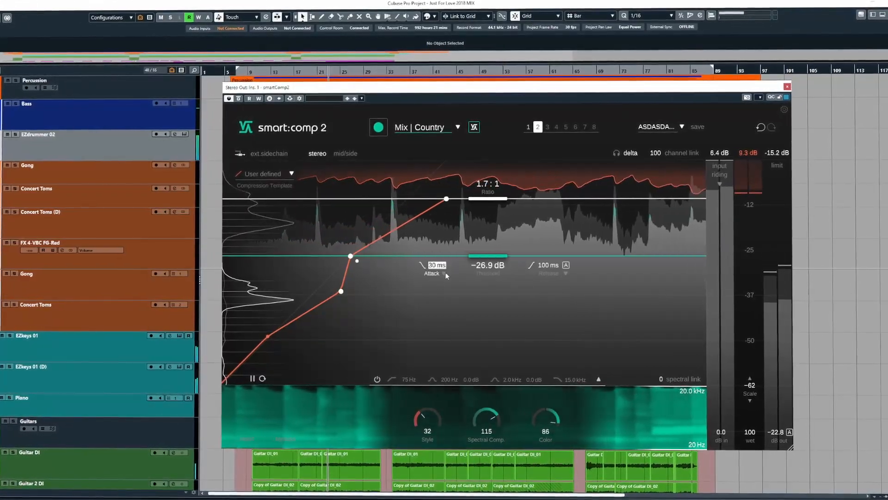
click(443, 273)
mouse_move(435, 268)
mouse_down()
mouse_move(433, 280)
mouse_move(436, 257)
mouse_move(436, 294)
mouse_move(436, 260)
mouse_move(438, 294)
mouse_move(438, 275)
mouse_up()
drag(551, 266, 559, 290)
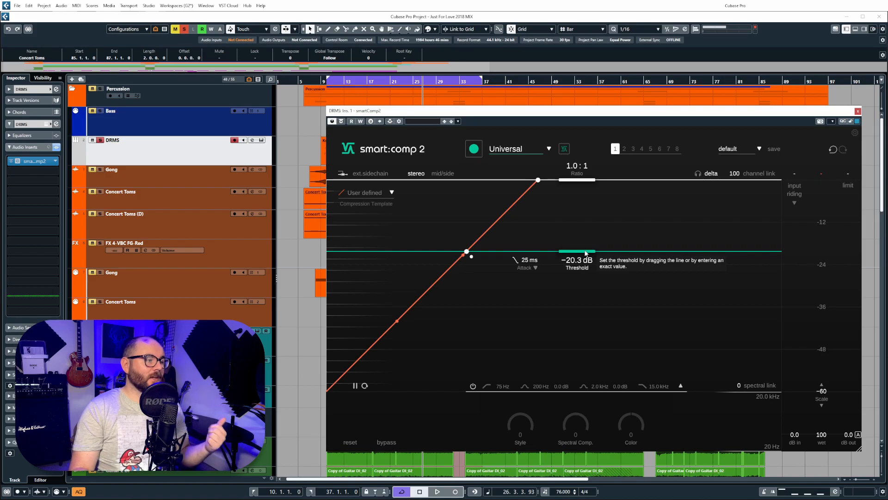
Step: Shrink and re-enlarge the DRMS smart:comp 2 window, then show its settings and information page
drag(855, 450, 568, 190)
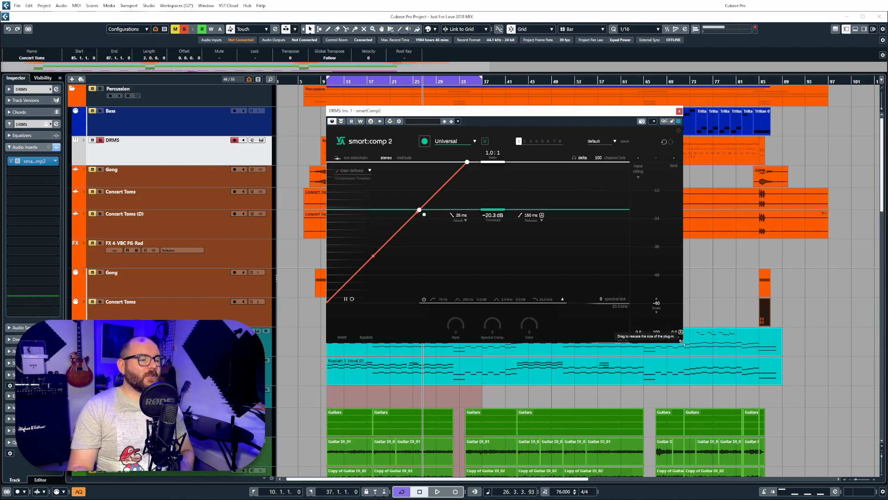
drag(682, 341, 859, 448)
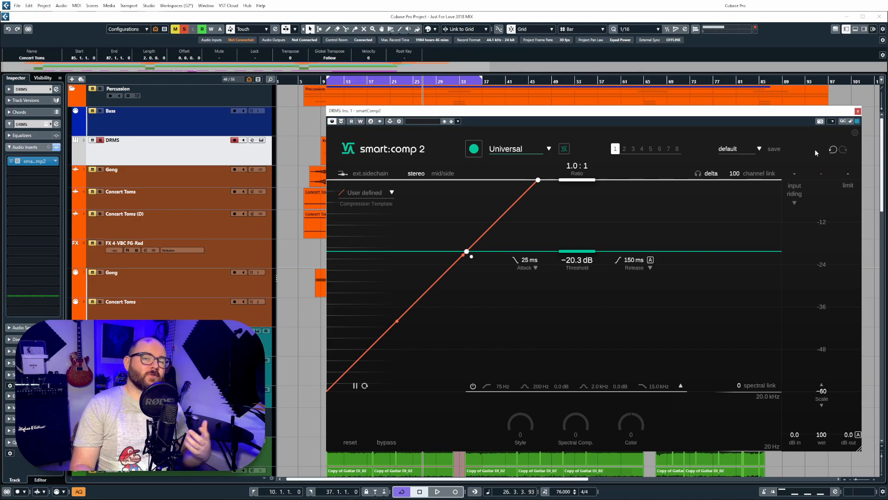
click(855, 133)
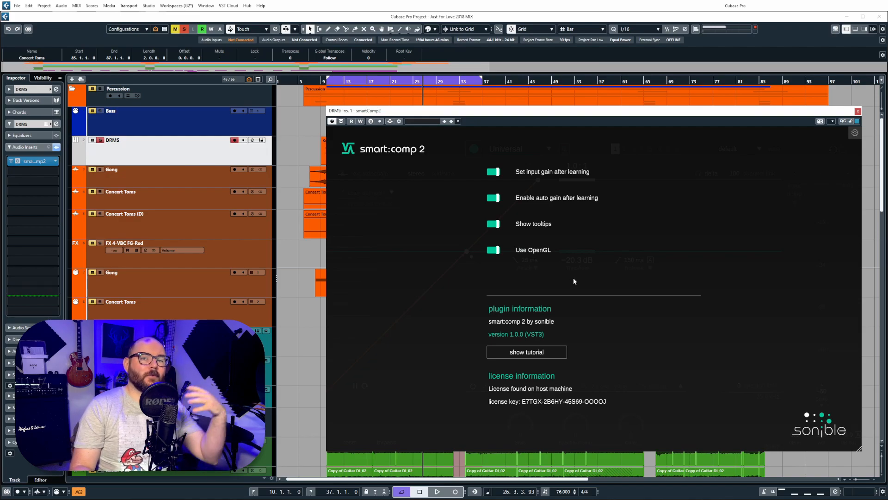
Step: Close the settings page to return to the smart:comp 2 main view
click(854, 134)
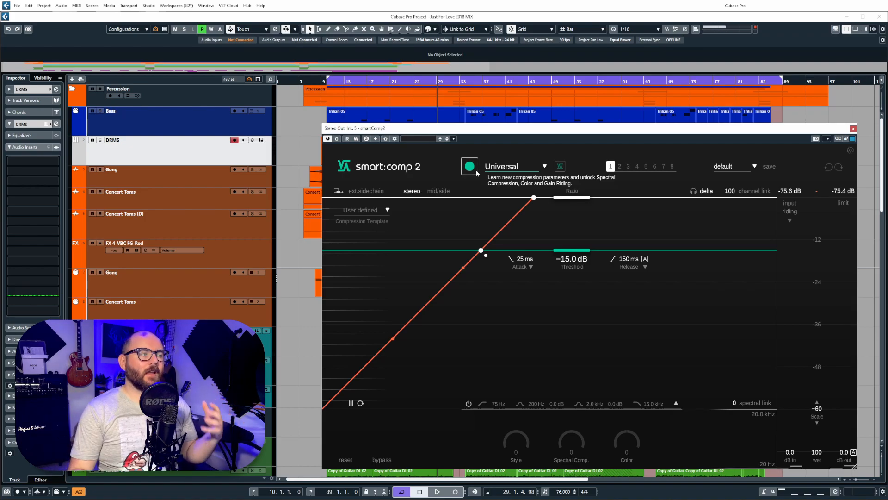
Step: Browse the smart:comp 2 profile list, keeping the Universal profile
click(496, 168)
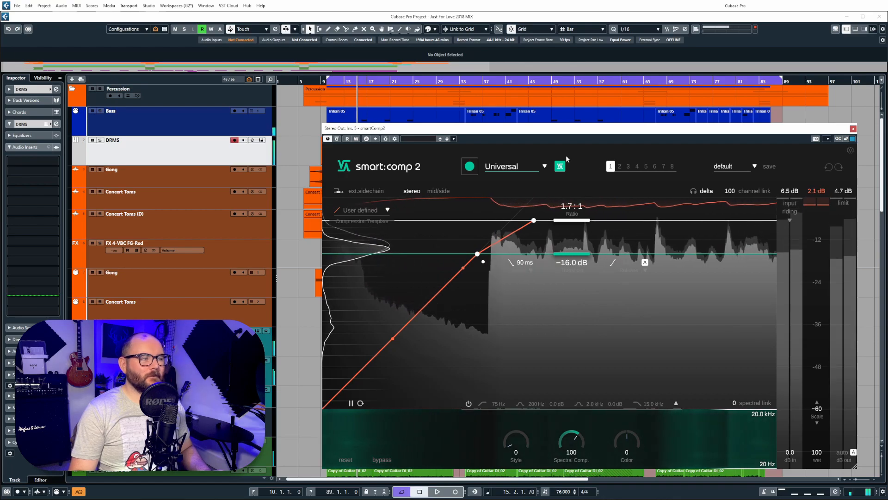
Step: Load Mix | Pop, start playback, raise Spectral Comp. to 132 and lower the threshold slightly
click(517, 167)
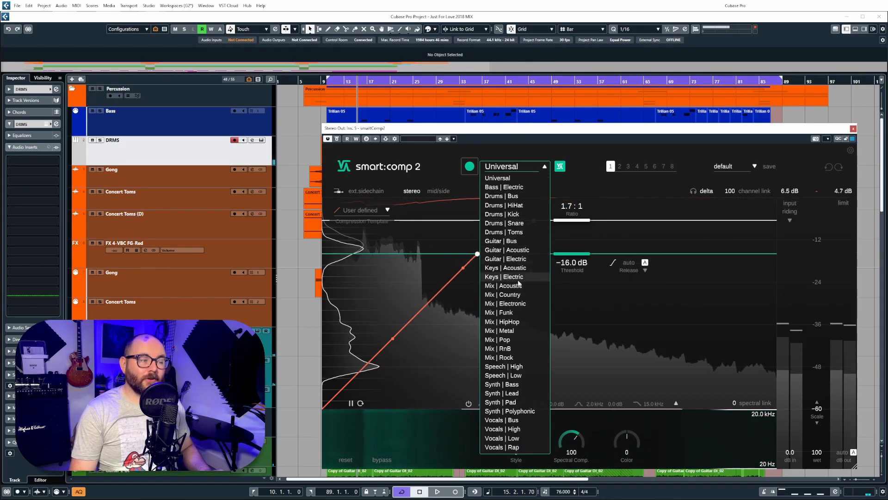
click(520, 338)
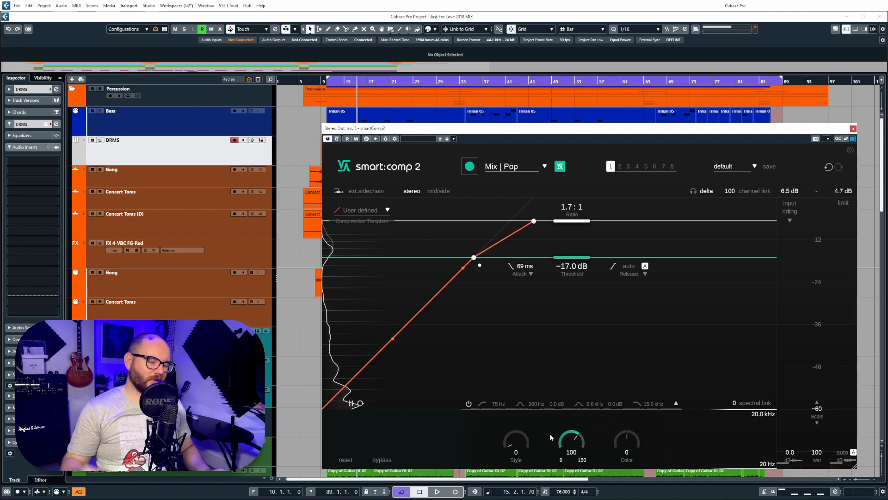
key(space)
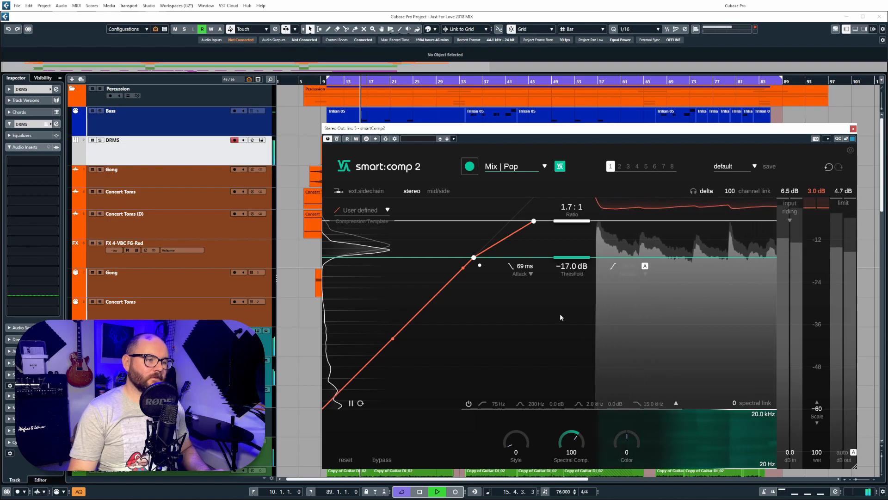
drag(578, 442, 584, 425)
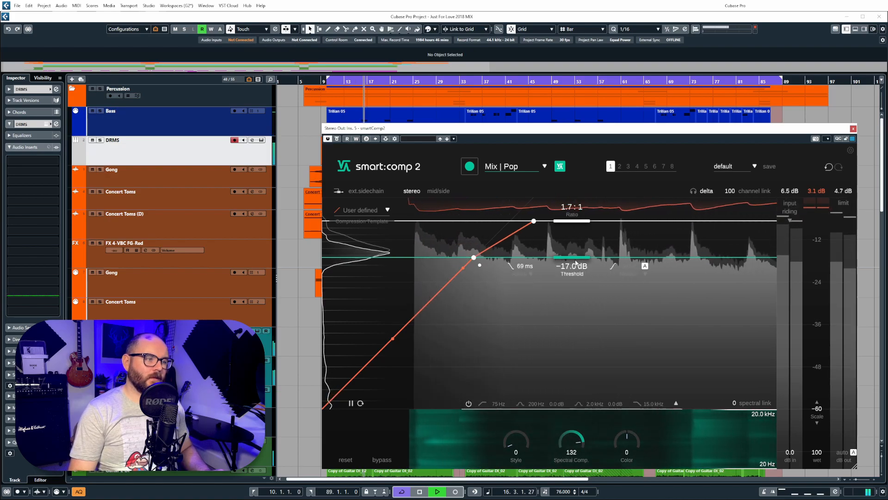
mouse_move(577, 257)
mouse_down()
mouse_move(577, 283)
mouse_move(577, 257)
mouse_up()
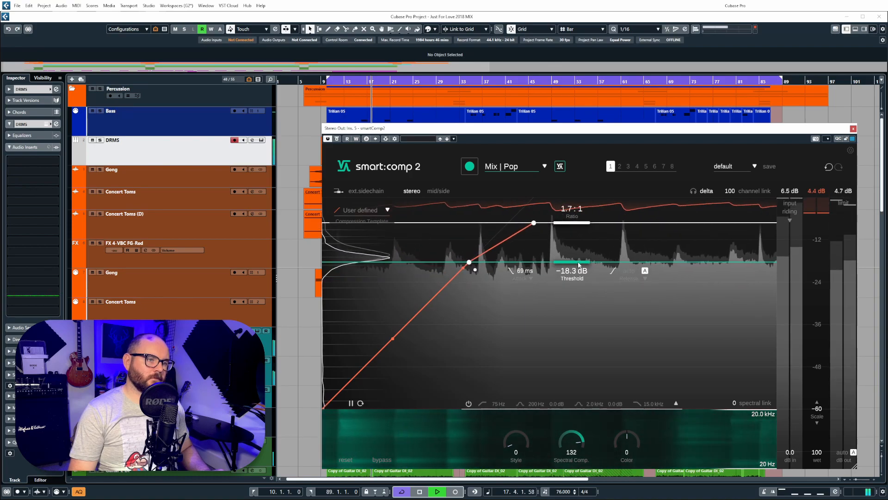
Step: Try Mix | Electronic, settle on Mix | Metal, stop playback and reposition the Pro-MB window
click(532, 167)
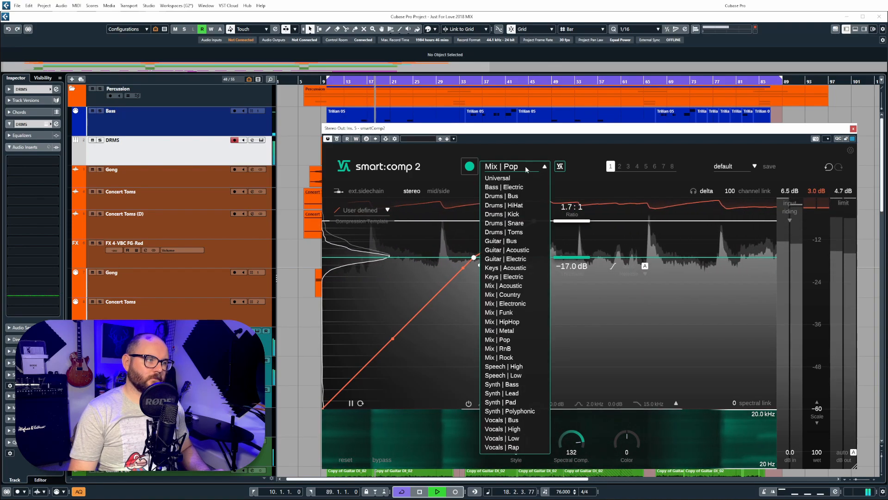
click(525, 303)
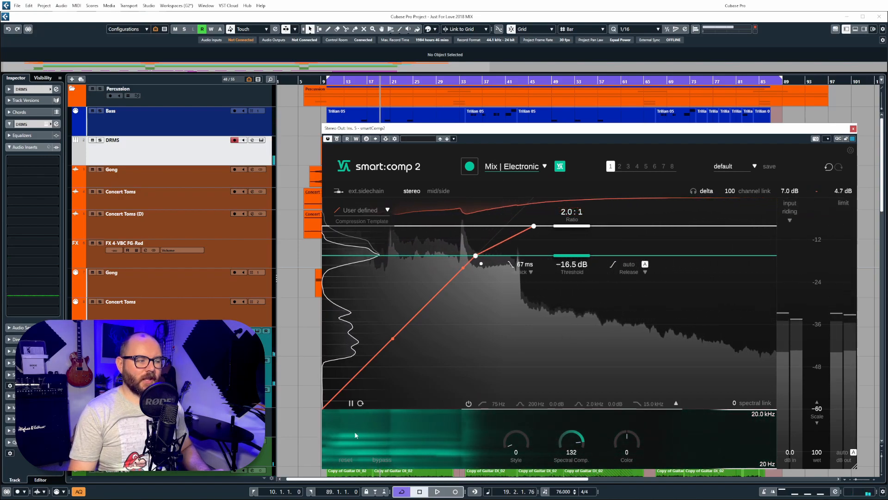
key(space)
click(514, 166)
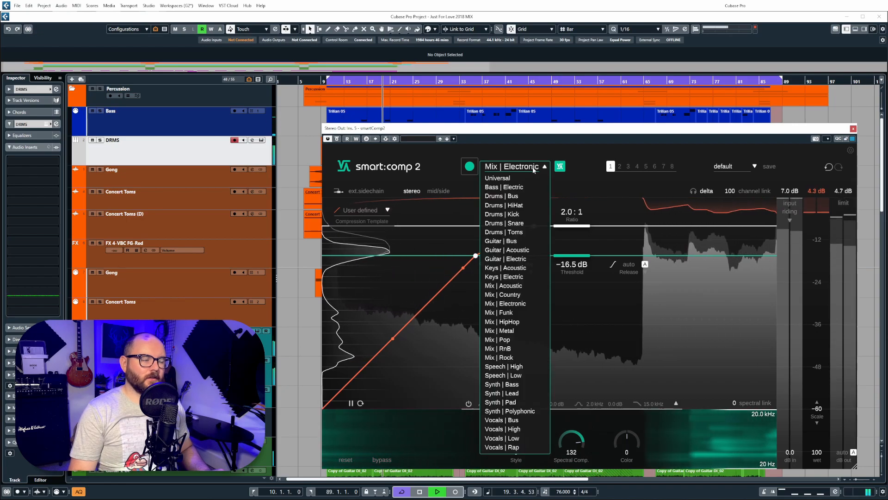
click(523, 330)
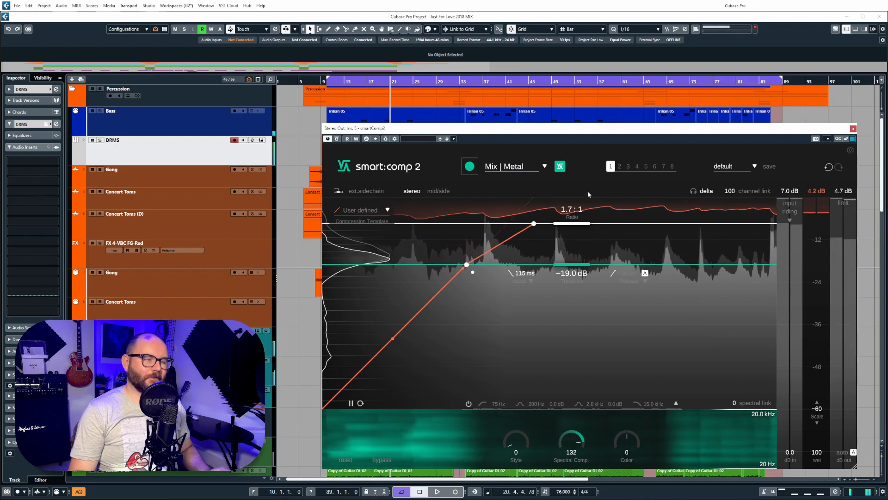
key(space)
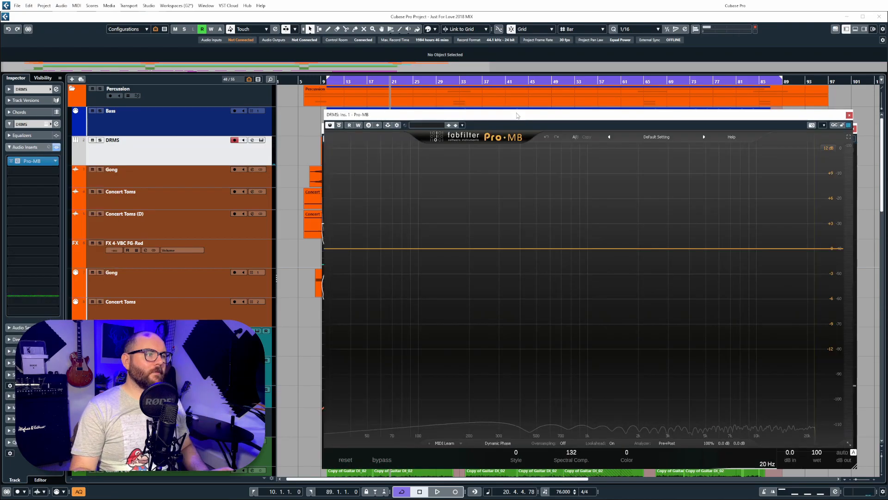
drag(517, 116, 477, 98)
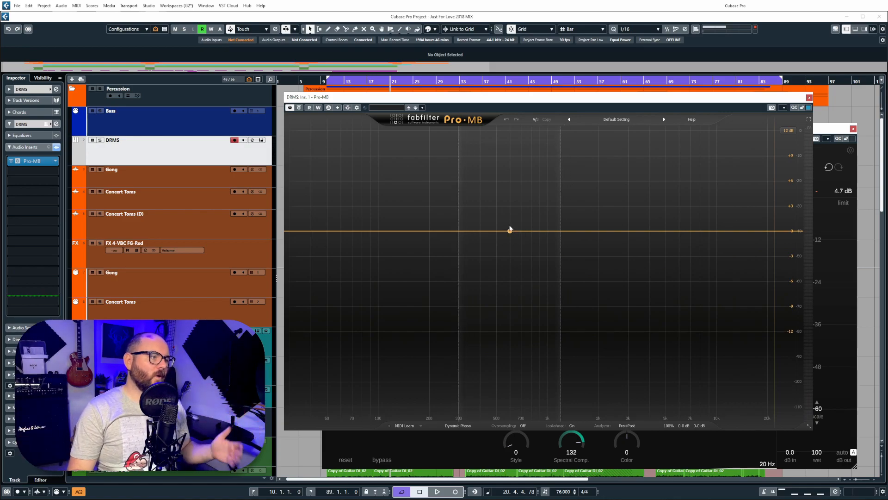
Step: Add low, low-mid and mid compression bands in Pro-MB, then close the plugin
click(342, 234)
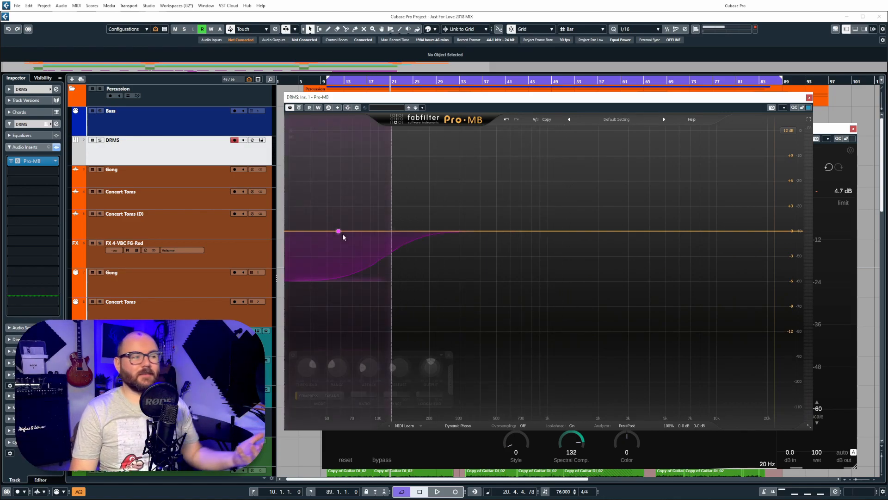
click(442, 232)
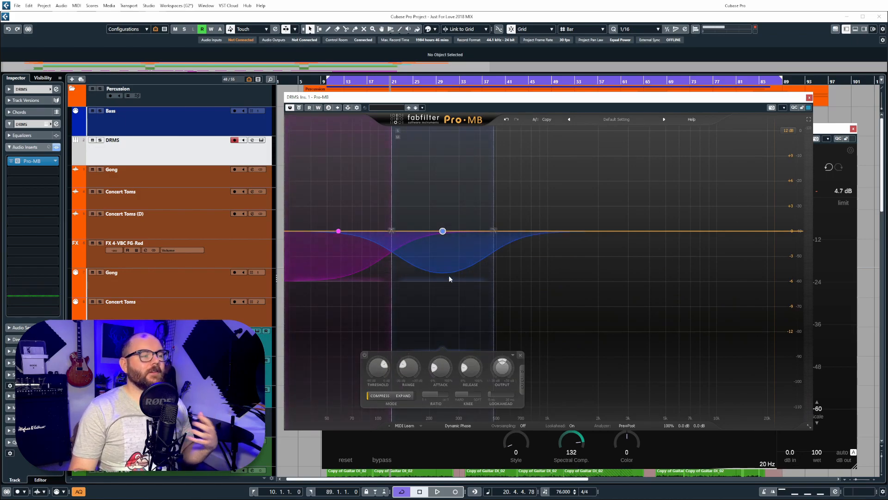
click(546, 230)
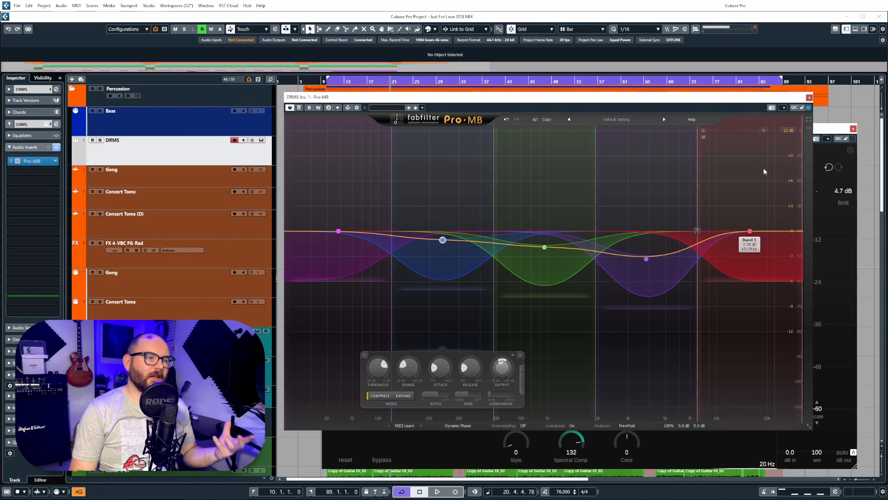
click(809, 98)
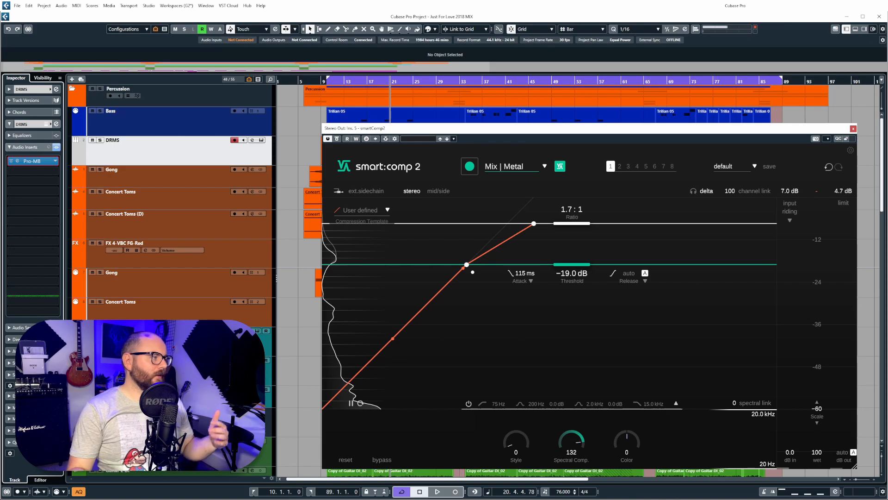
Step: Reopen and close Pro-MB, then set its DRMS insert slot to No Effect
click(19, 165)
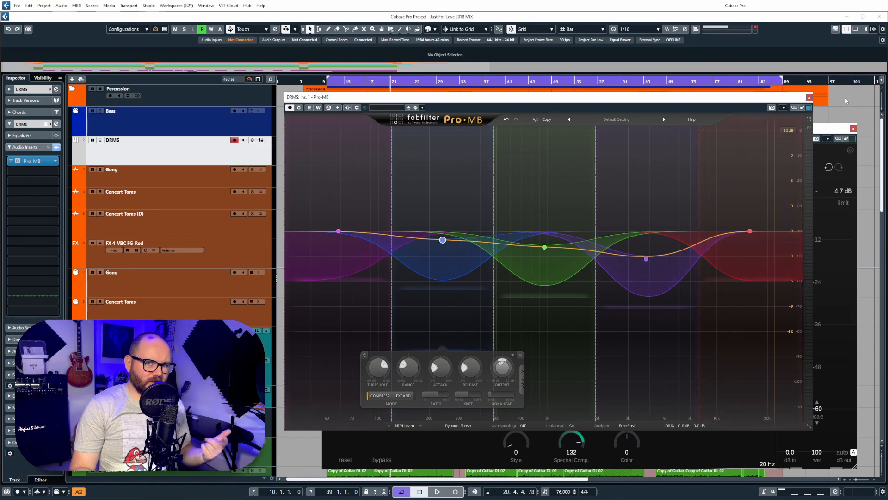
click(809, 98)
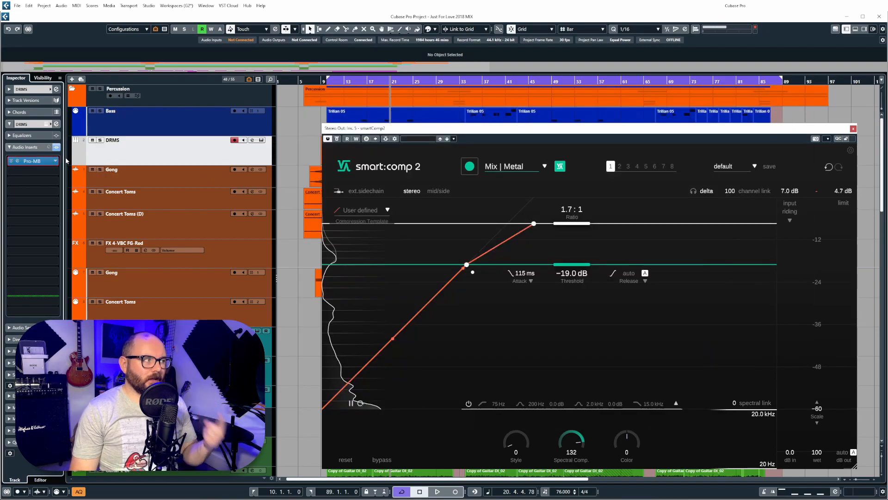
click(56, 161)
click(81, 182)
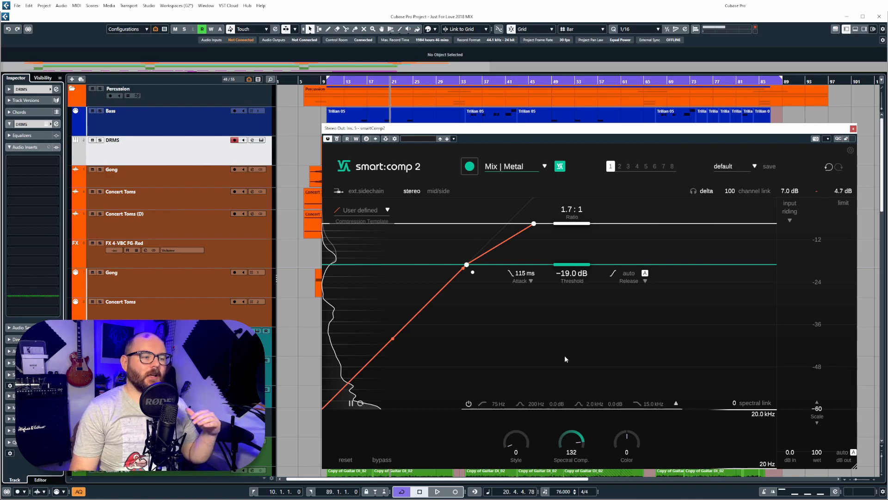
Step: Bring Spectral Comp. from 132 down to 0 and take Color from 52 down to about 3
drag(571, 439, 573, 465)
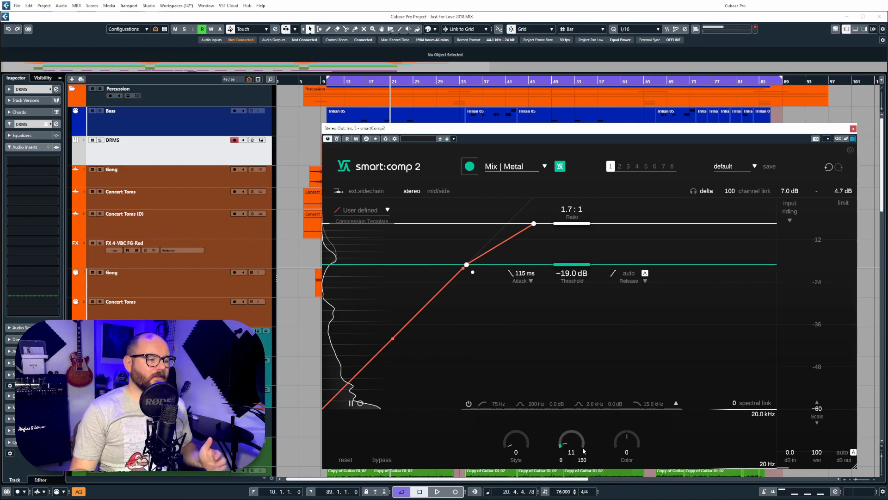
drag(583, 433, 587, 491)
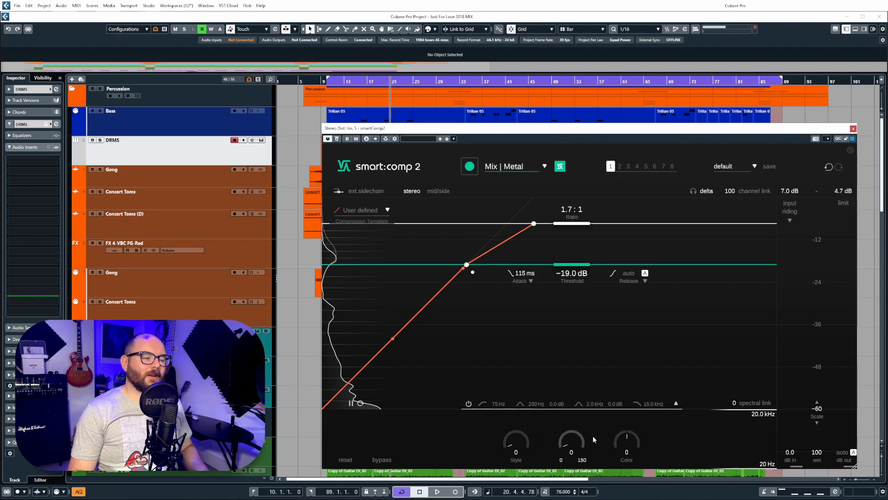
drag(639, 429, 638, 418)
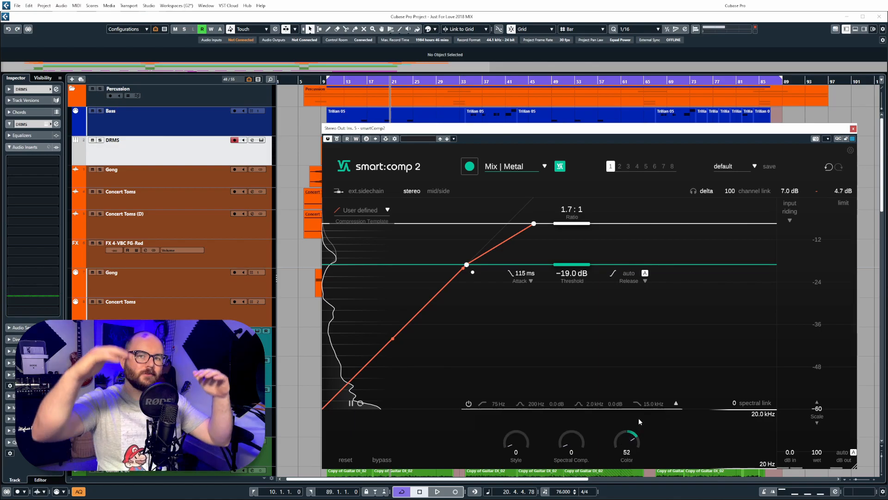
drag(639, 417, 623, 496)
drag(628, 459, 626, 460)
Step: Sweep the Style knob between fully clean 0 and 100
drag(528, 377, 522, 453)
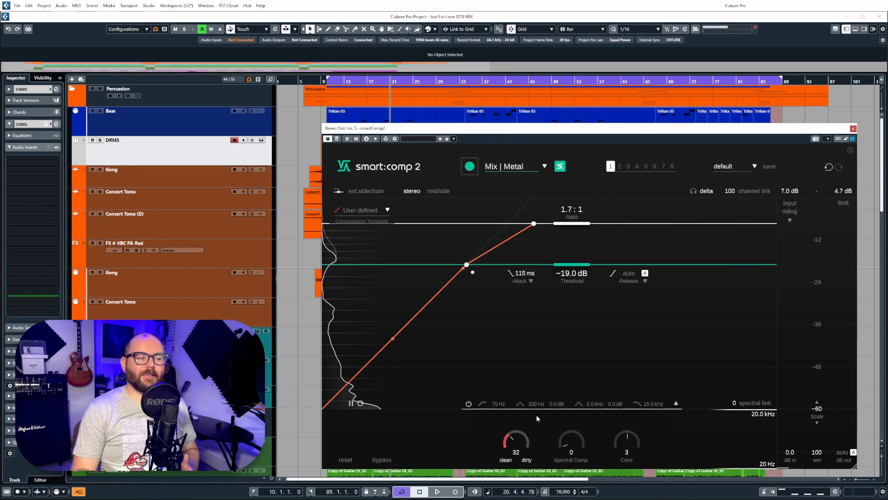
drag(550, 358, 521, 472)
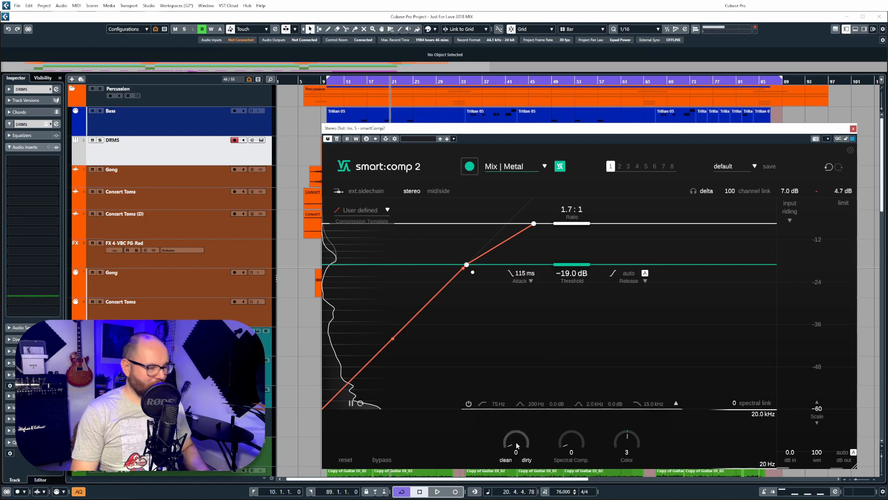
drag(532, 375, 537, 348)
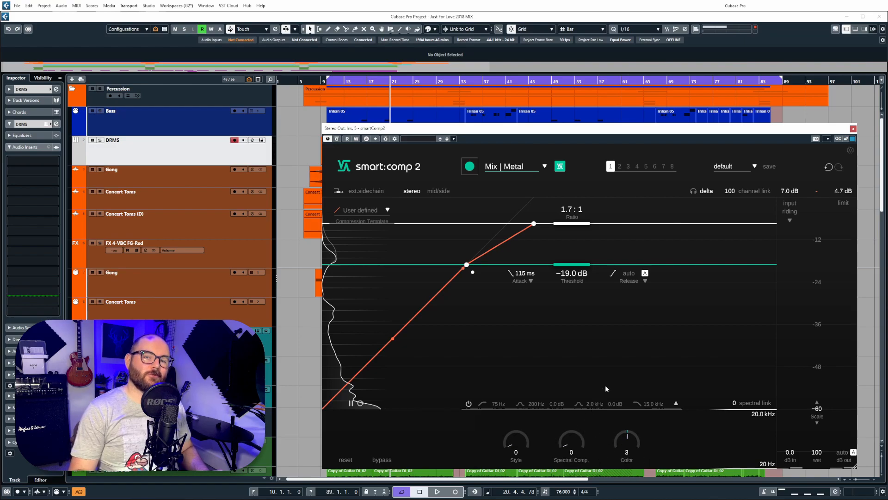
Step: Play the mix, raise Spectral Comp. to about 100, and audition Keys | Electric, Mix | Electronic and Mix | Acoustic
key(space)
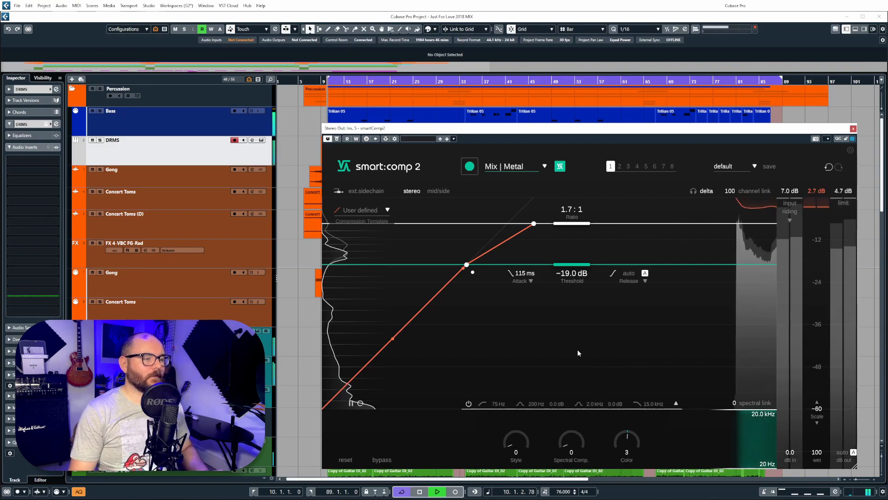
drag(569, 443, 591, 382)
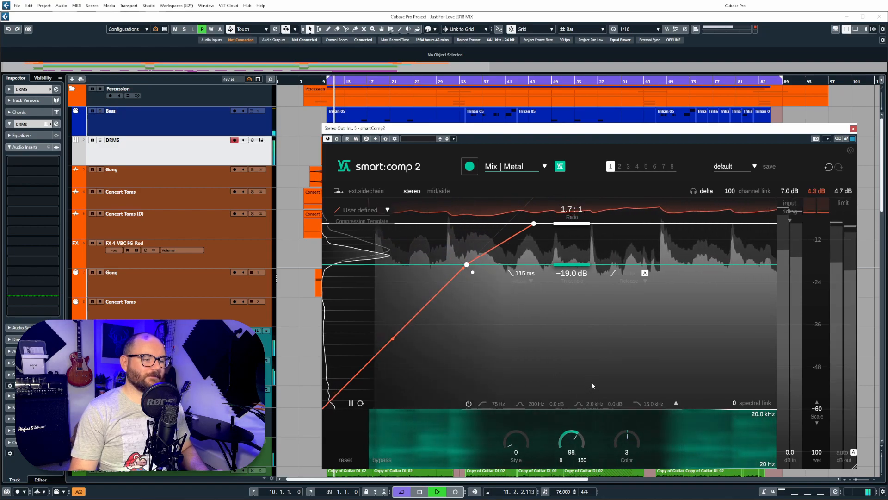
click(527, 166)
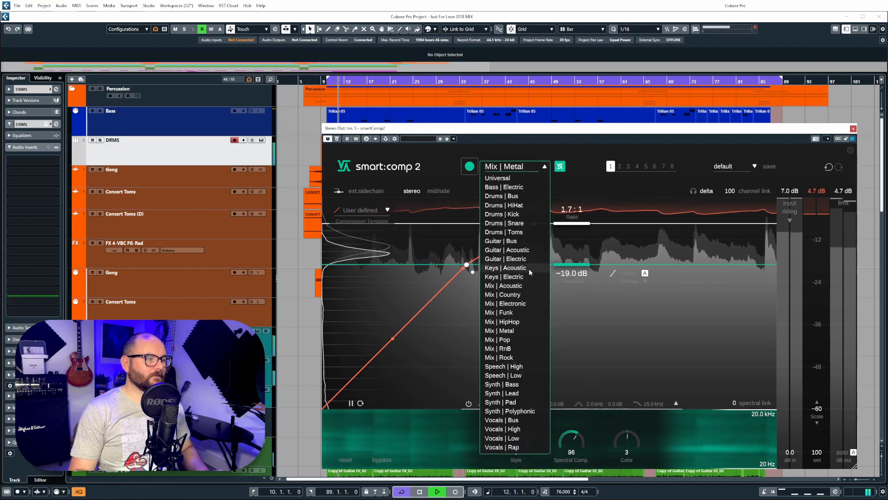
click(529, 276)
click(535, 167)
click(529, 304)
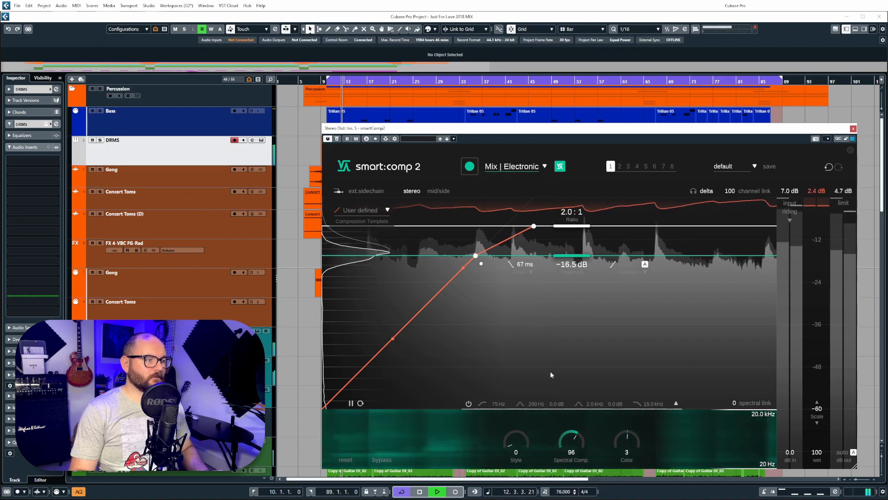
click(533, 167)
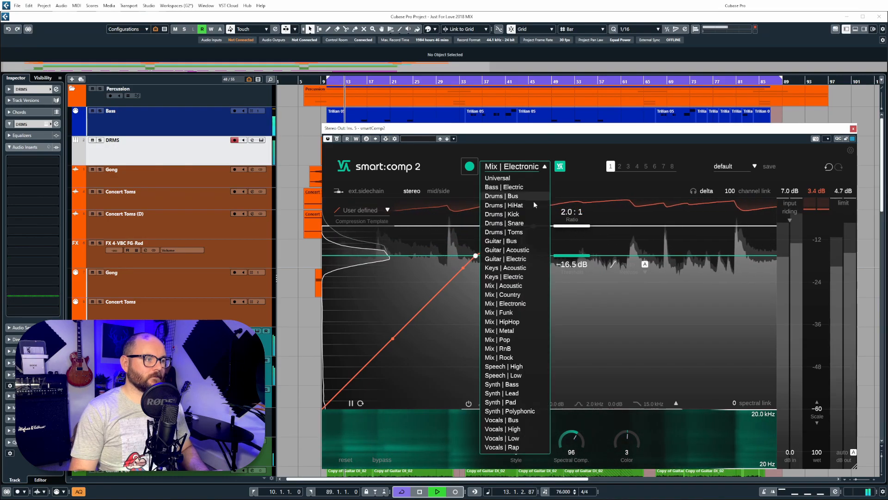
click(531, 286)
drag(573, 430, 547, 377)
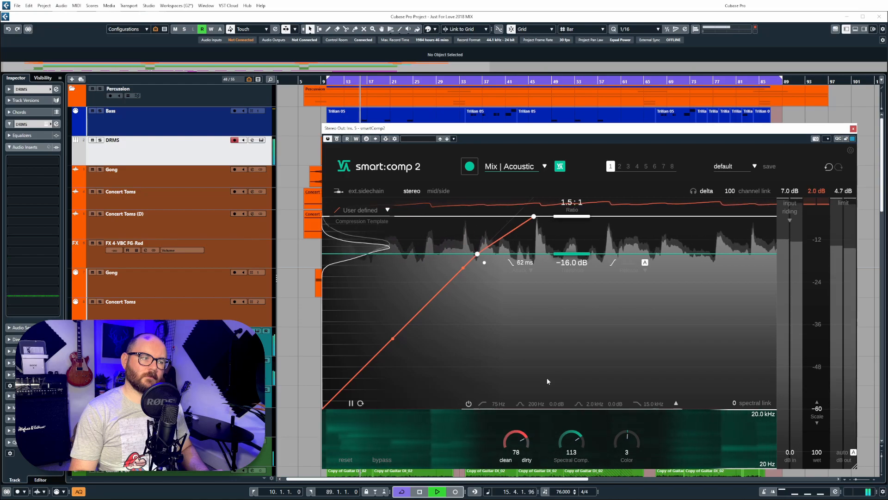
Step: Compare Mix | Metal, then settle on the Mix | Pop profile
click(513, 166)
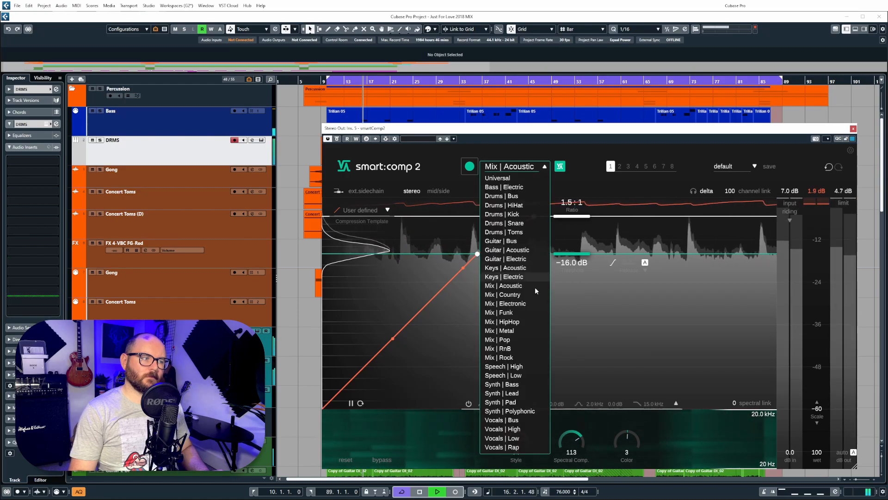
click(535, 332)
click(520, 168)
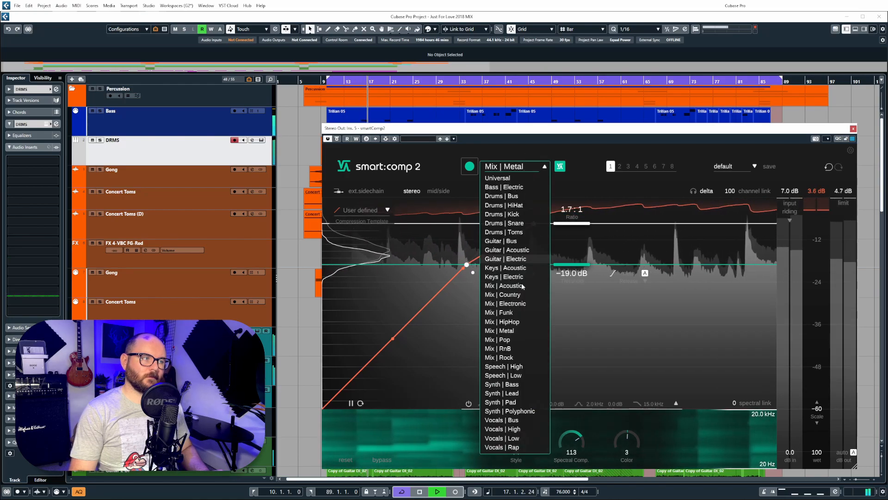
click(518, 339)
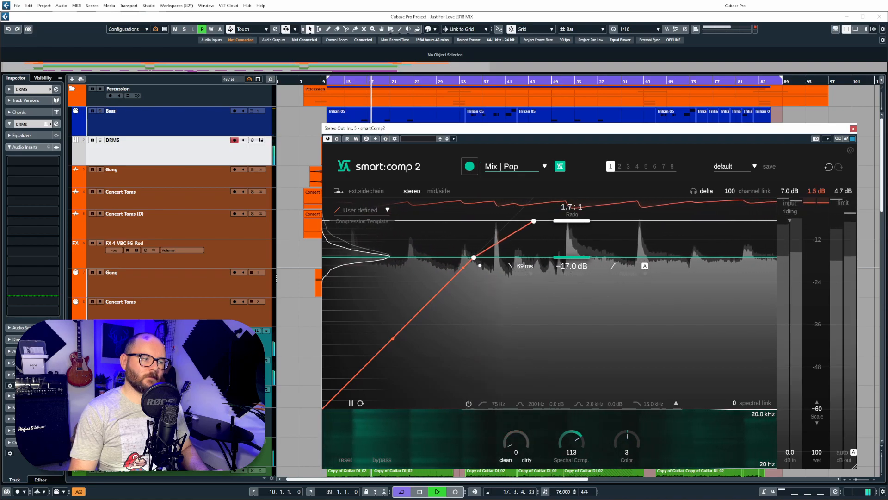
Step: Dial in Style 84, Spectral Comp. 104, Color 54 and a −14.8 dB threshold by ear
mouse_move(517, 445)
mouse_down()
mouse_move(522, 437)
mouse_move(519, 453)
mouse_up()
drag(578, 442, 573, 476)
drag(625, 444, 642, 416)
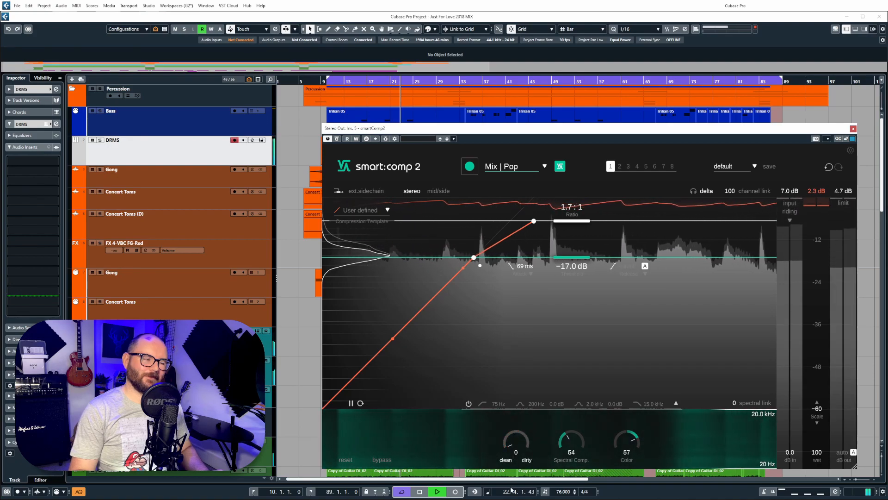
drag(522, 451, 537, 473)
mouse_move(543, 411)
mouse_down()
mouse_move(548, 397)
mouse_move(549, 406)
mouse_up()
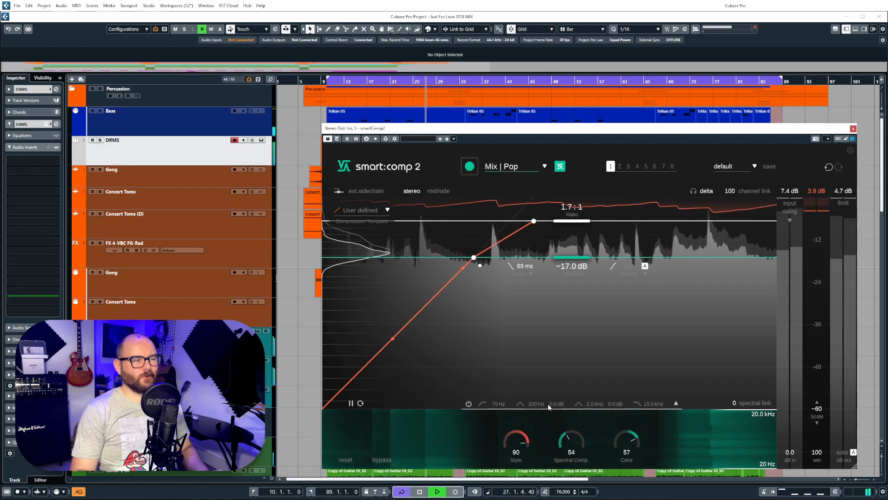
drag(586, 261, 587, 251)
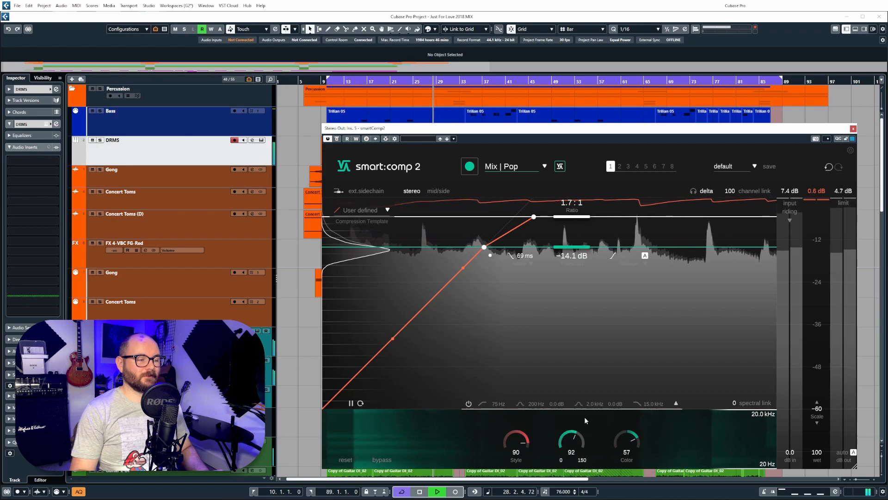
drag(588, 409, 632, 440)
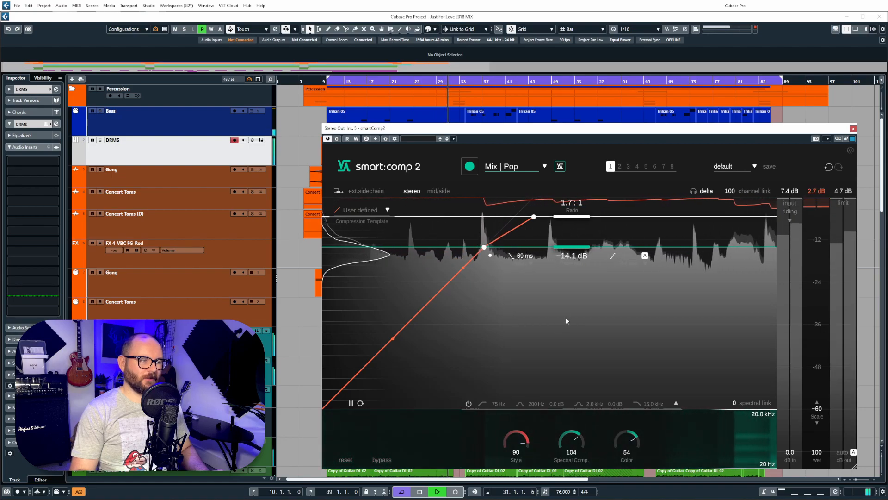
drag(574, 249, 573, 254)
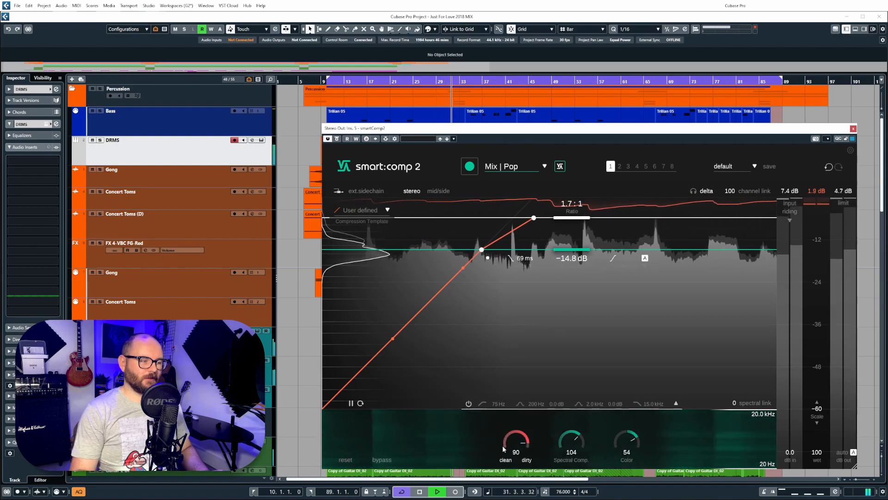
drag(515, 440, 520, 442)
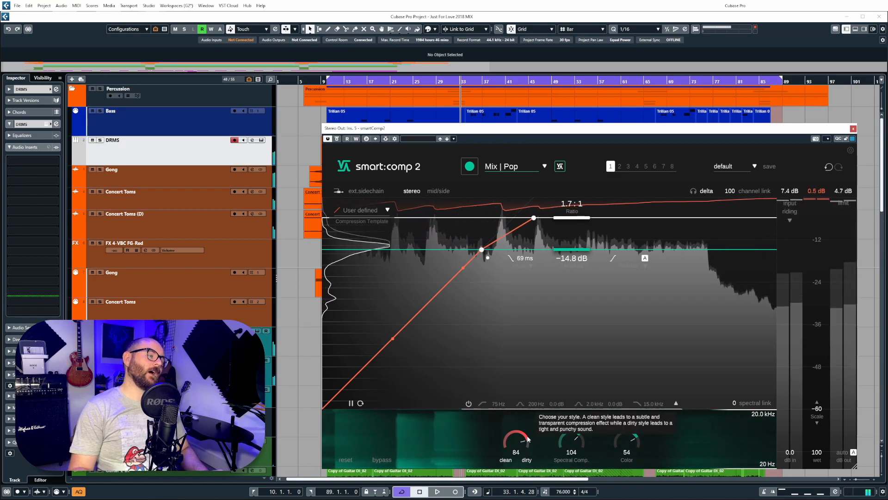
double_click(518, 439)
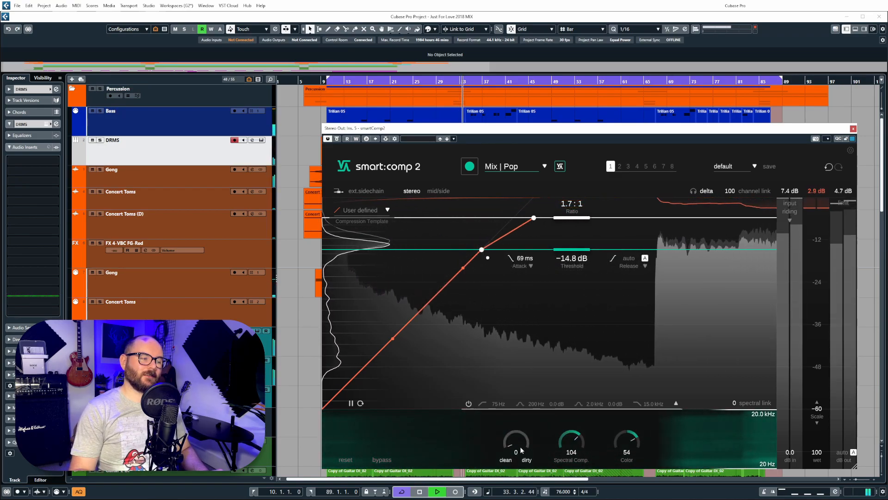
drag(520, 448, 521, 421)
drag(532, 368, 523, 474)
drag(530, 377, 532, 368)
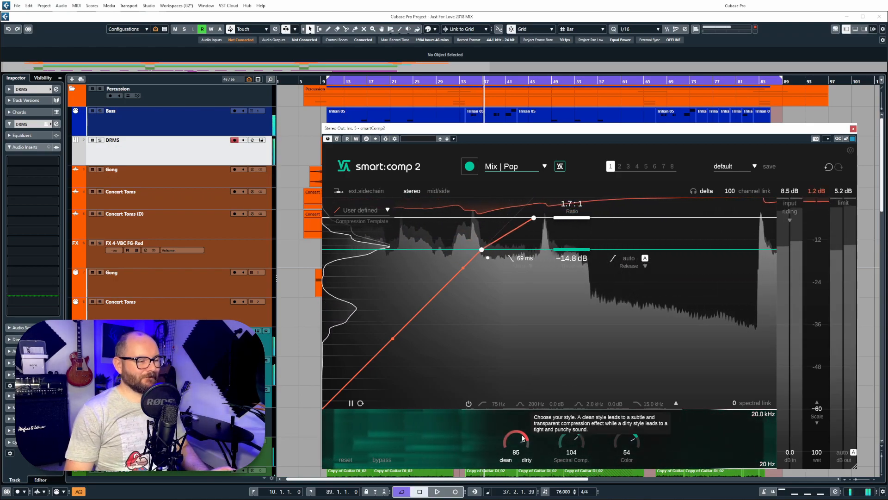
mouse_move(523, 439)
mouse_down()
mouse_move(524, 462)
mouse_move(524, 421)
mouse_move(526, 432)
mouse_up()
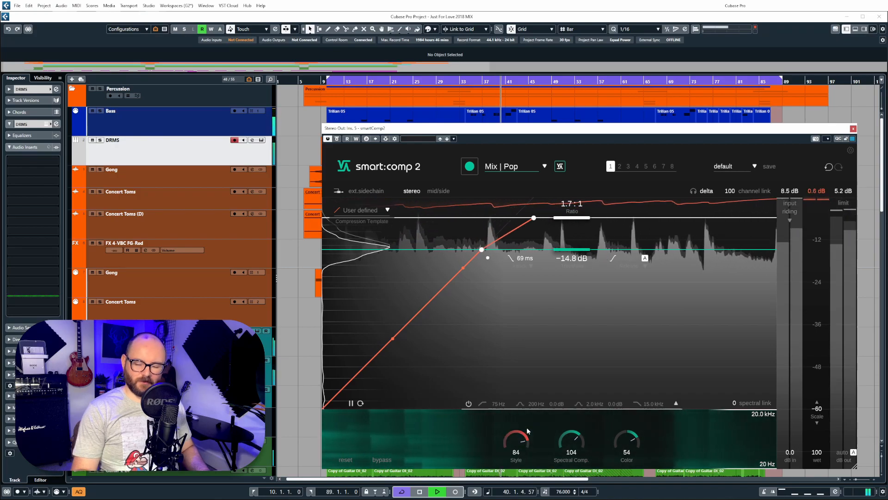
Step: Compare against the dry mix, then set Style to 80 with Spectral Comp eased down, replaying from bar 10
click(380, 459)
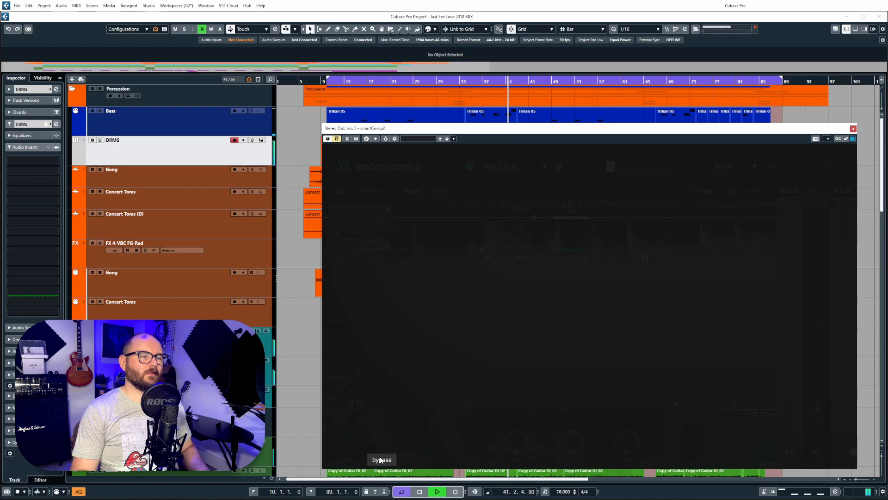
click(380, 459)
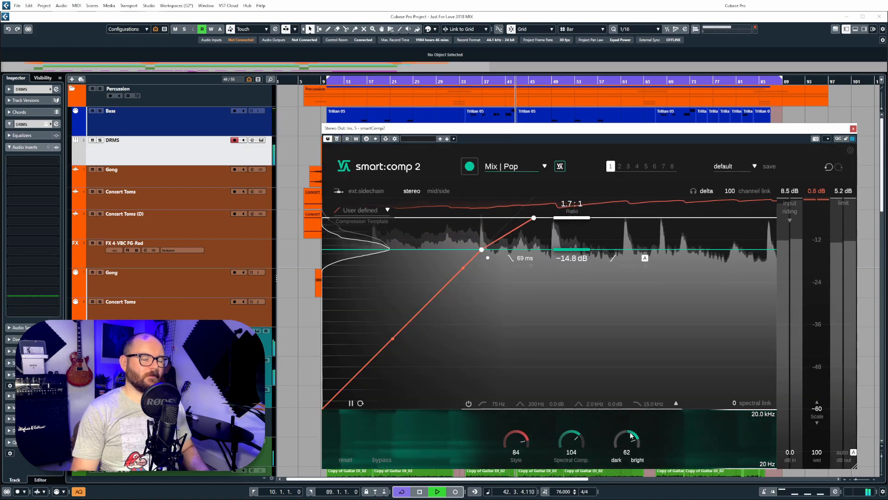
drag(582, 442, 581, 444)
drag(517, 441, 520, 454)
key(space)
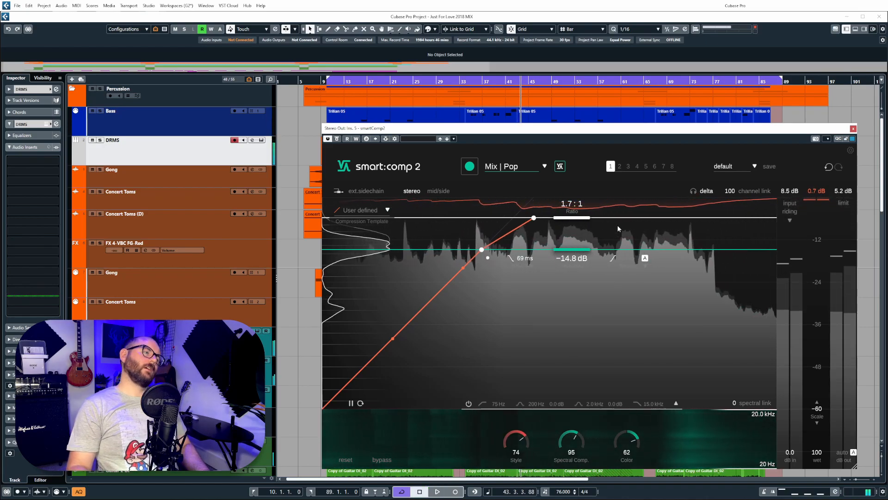
click(327, 84)
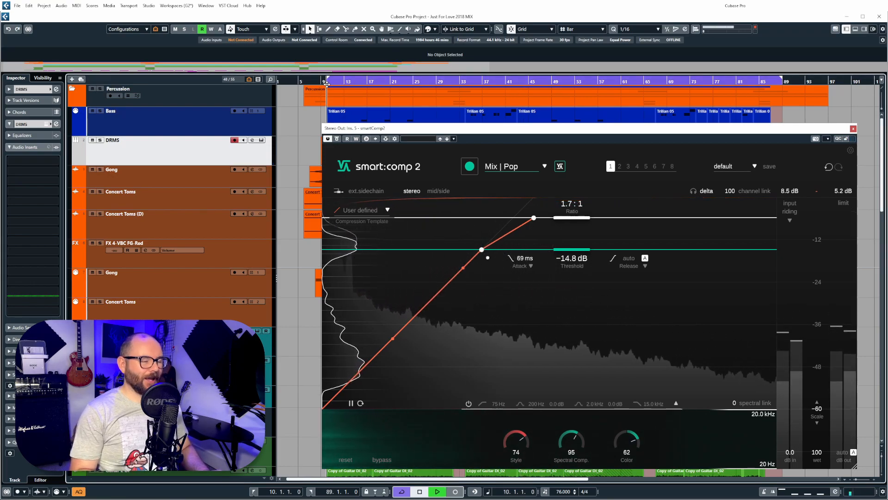
key(space)
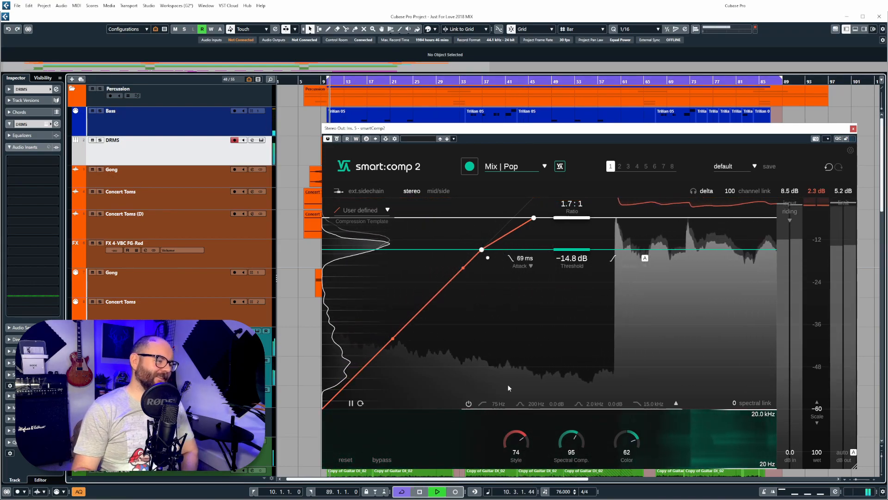
drag(527, 444, 529, 439)
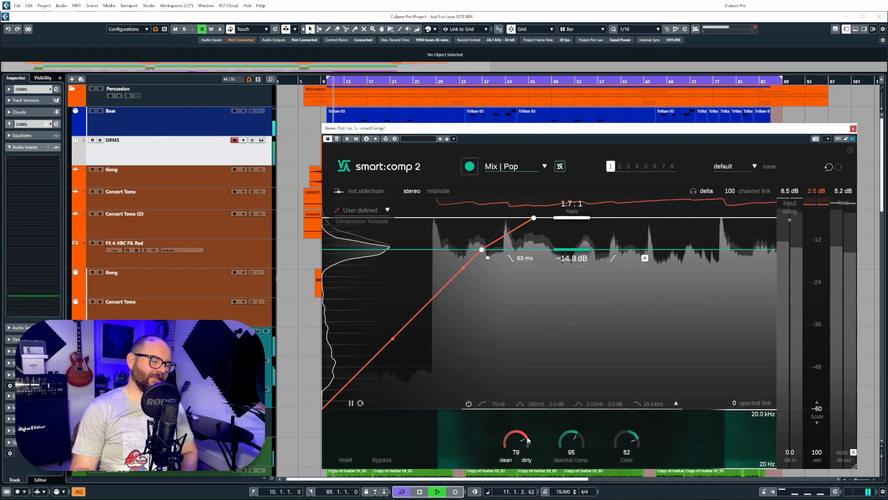
key(space)
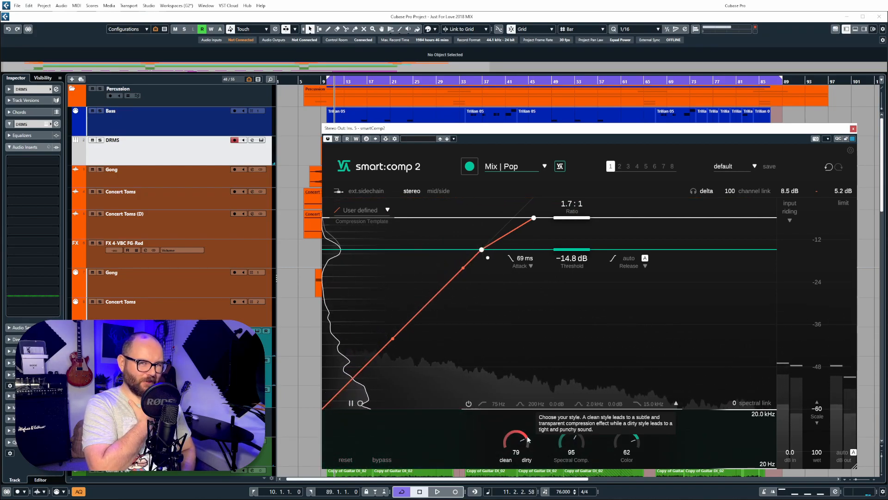
Step: Set the threshold to −14.5 dB, re-check with bypass, and lower Color and Spectral Comp to 60
scroll(527, 439, up, 1)
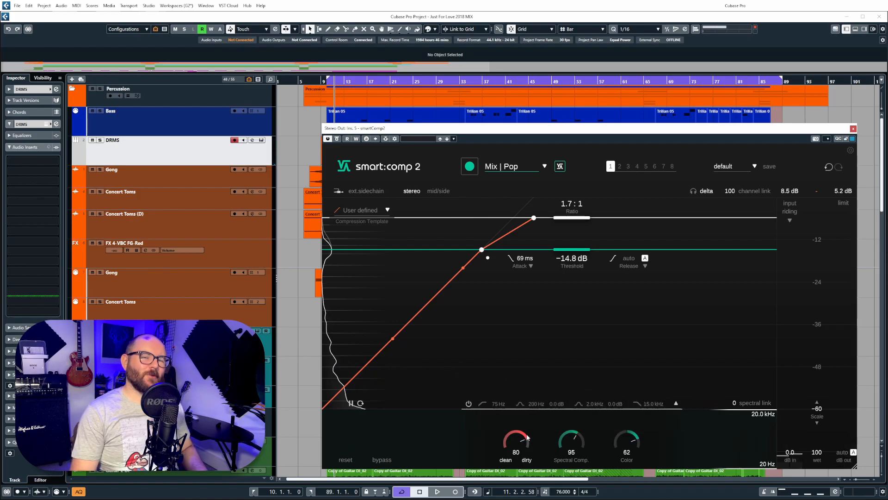
mouse_move(572, 249)
mouse_down()
mouse_move(572, 236)
mouse_move(572, 251)
mouse_up()
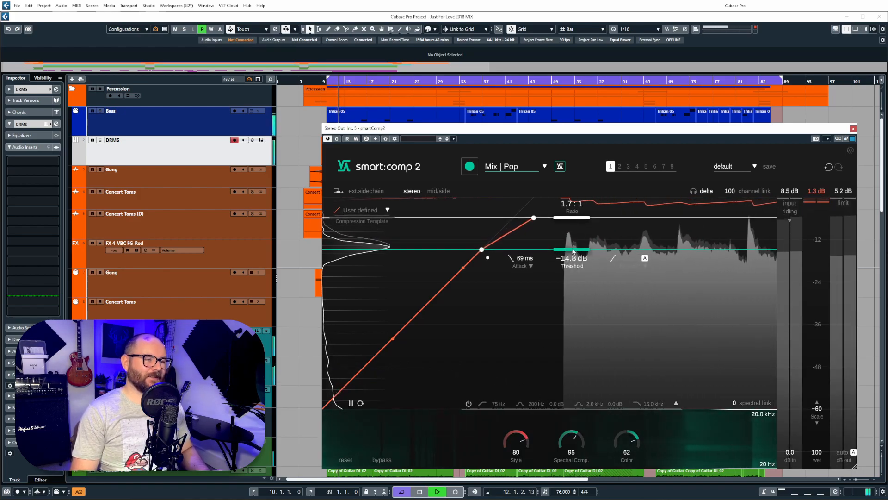
click(390, 459)
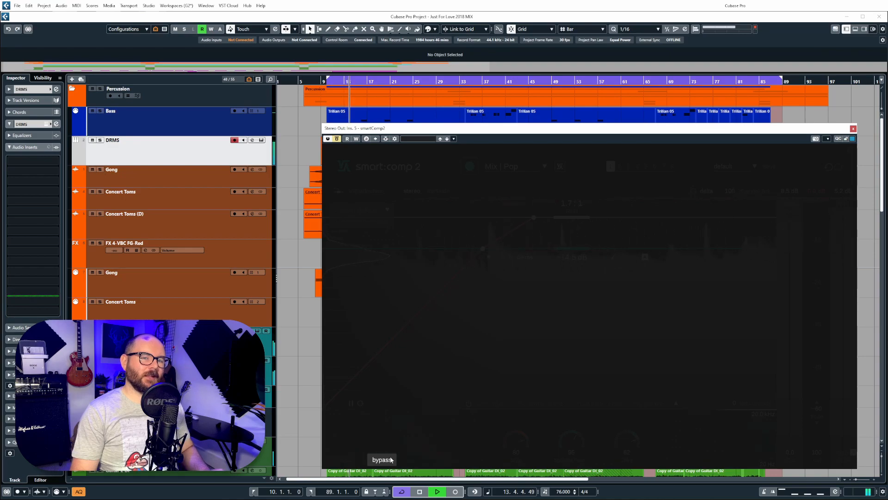
click(390, 459)
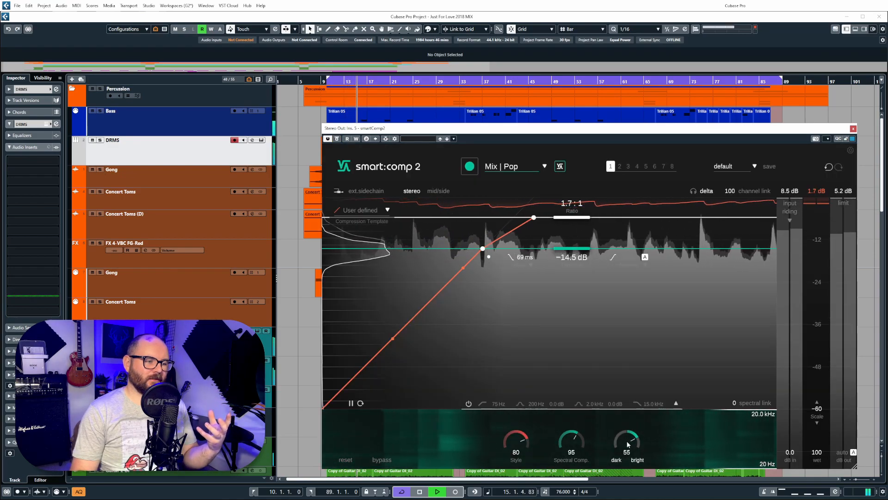
drag(627, 440, 577, 458)
drag(518, 442, 518, 447)
key(space)
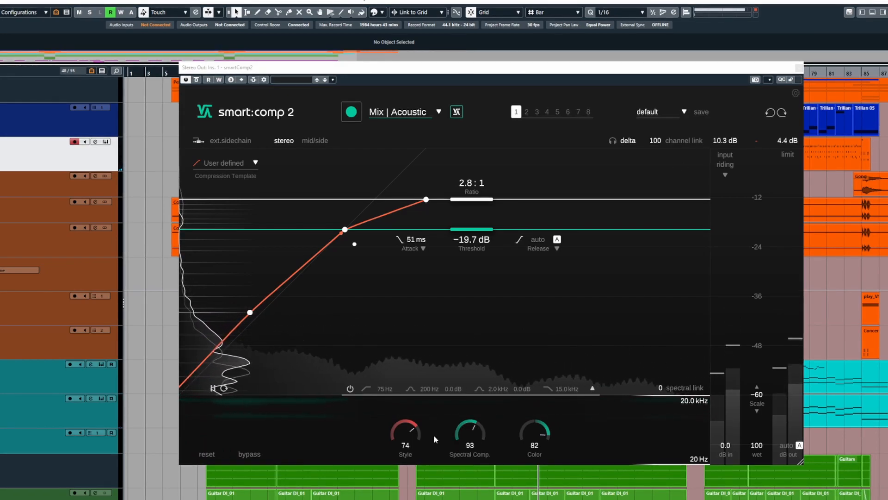
Step: Pull the Style knob down from 74 to 68 for a cleaner sound
drag(407, 428, 407, 432)
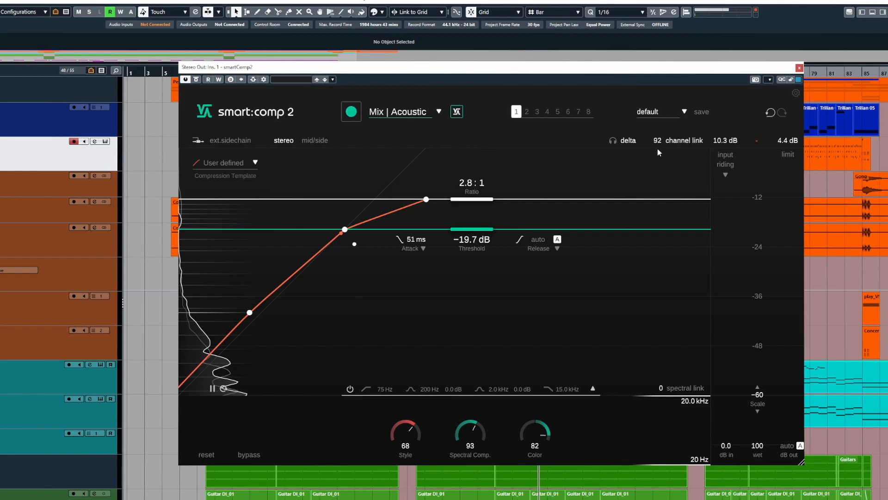
Step: Audition channel link settings during playback and drop channel link to 0
drag(659, 158, 662, 297)
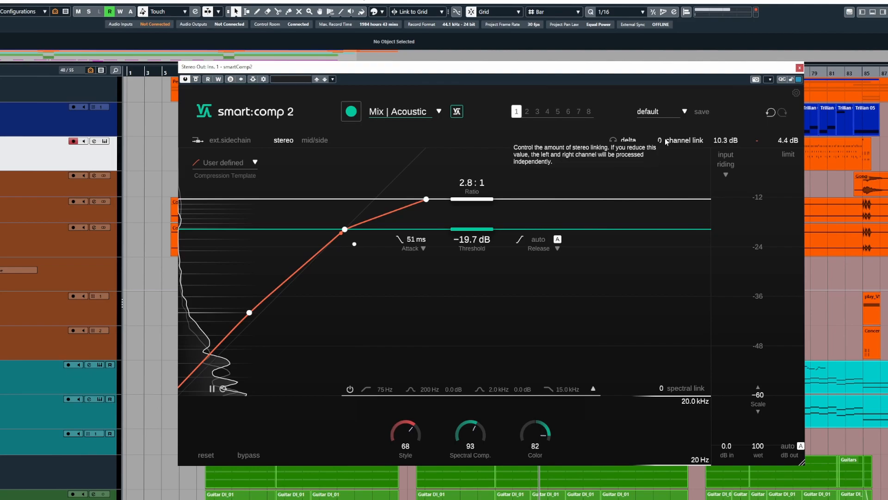
drag(665, 138, 666, 132)
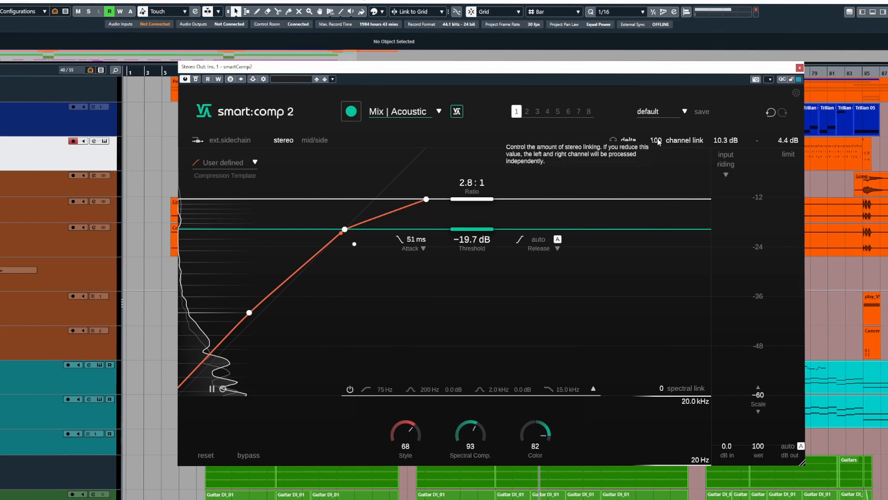
key(space)
drag(658, 142, 659, 260)
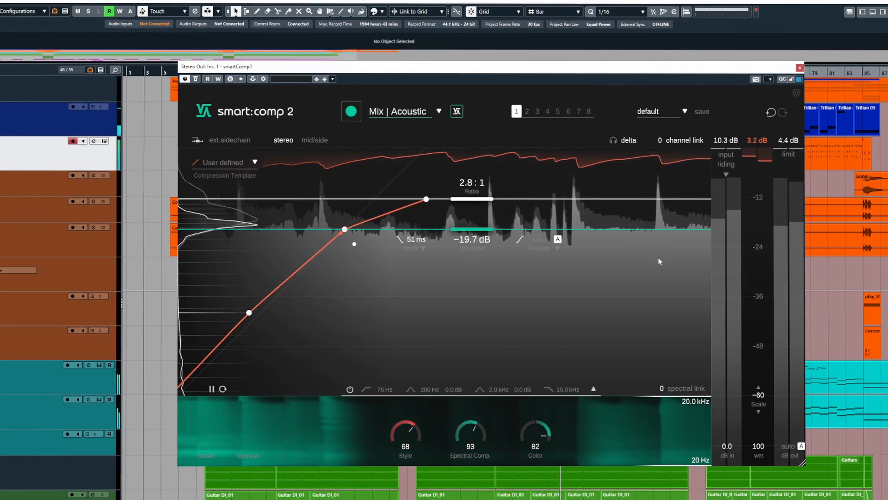
double_click(660, 141)
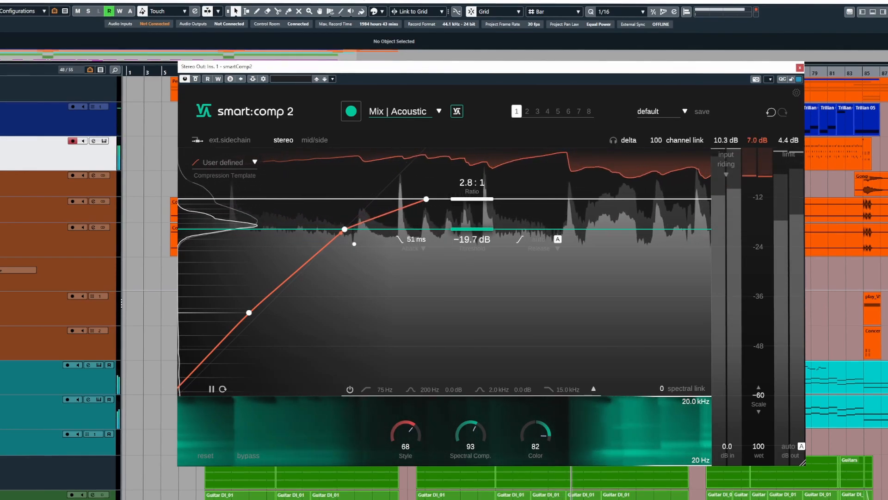
drag(657, 140, 652, 333)
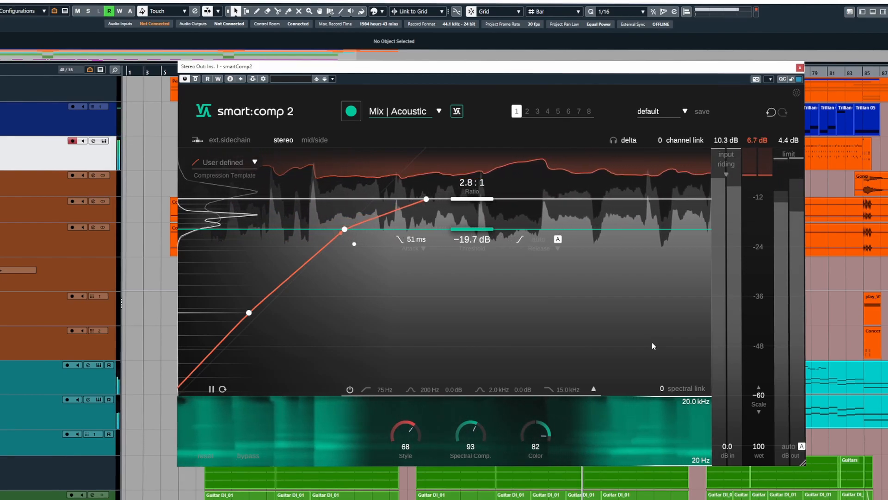
Step: Set the threshold to −21.3 dB with a 2.2:1 ratio, then raise channel link again
drag(480, 229, 486, 237)
drag(483, 203, 484, 195)
drag(660, 140, 682, 173)
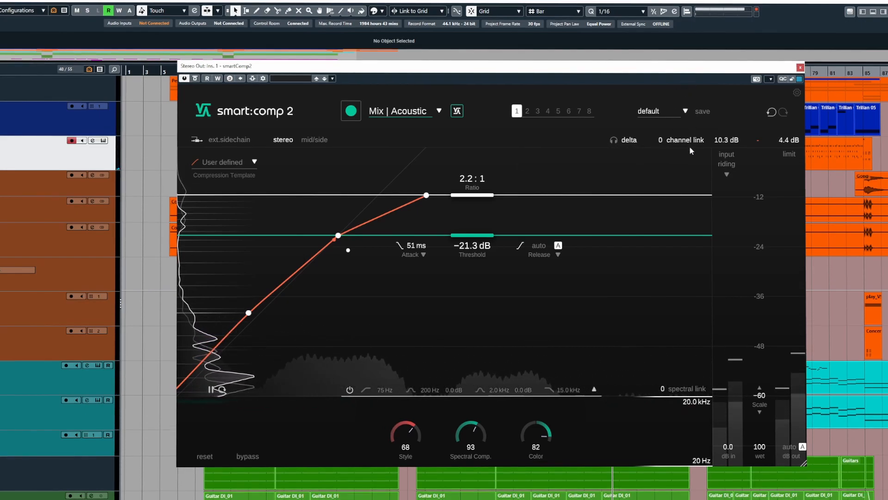
Step: Drag channel link back up to 100
drag(690, 146, 699, 30)
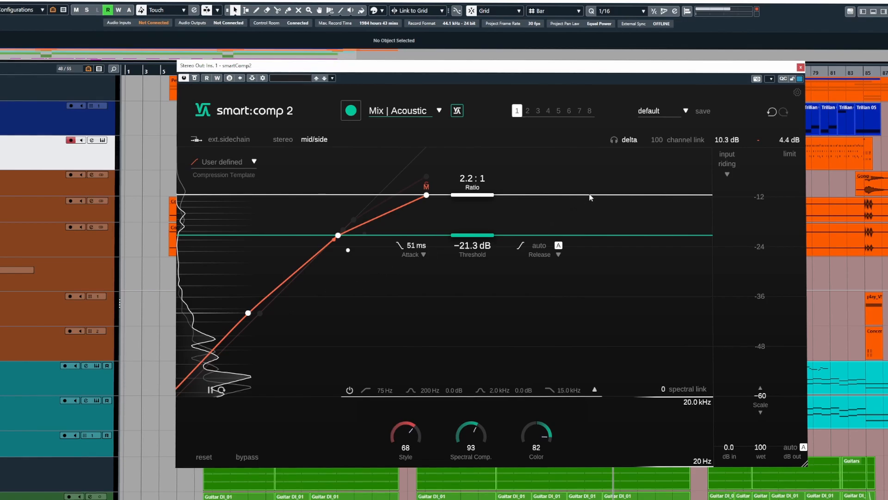
Step: Return to stereo mode, limit the spectral range to 247 Hz–7.0 kHz, and raise spectral link
click(283, 140)
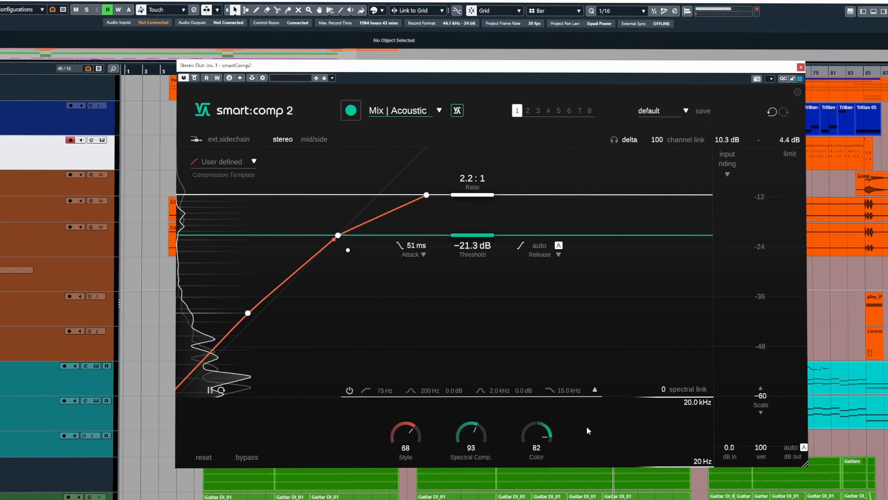
key(space)
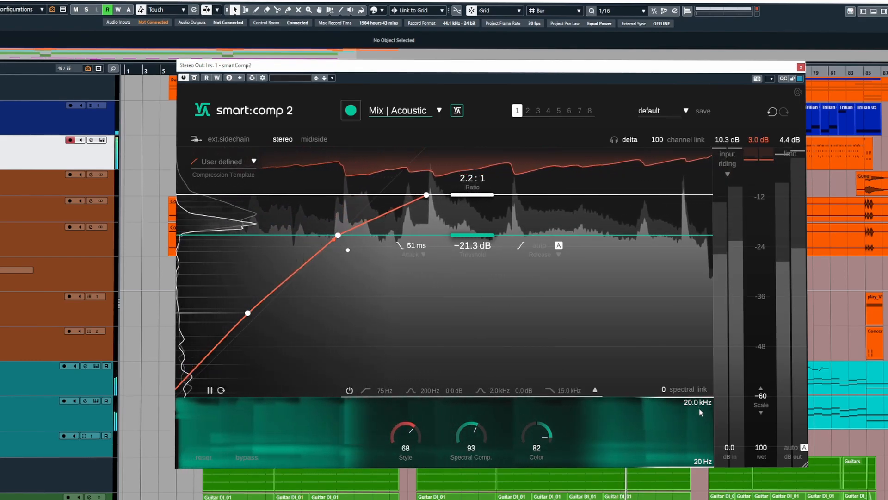
mouse_move(701, 403)
mouse_down()
mouse_move(707, 412)
mouse_move(705, 398)
mouse_up()
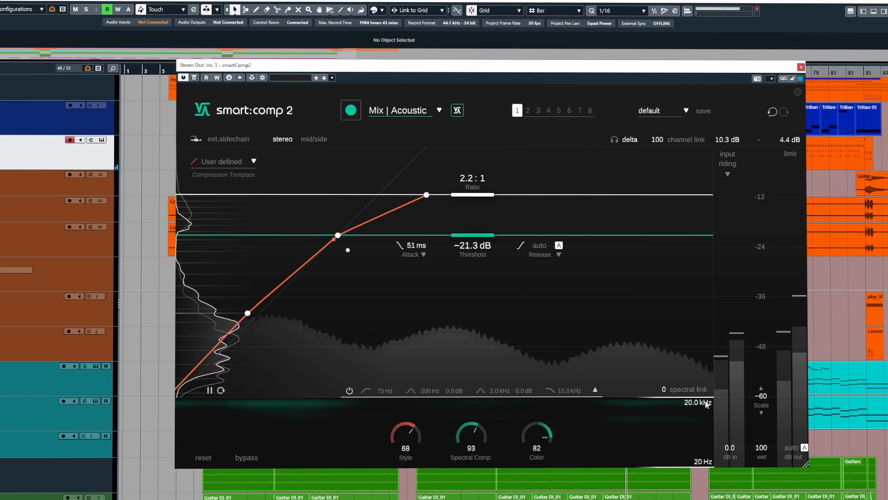
drag(706, 403, 708, 415)
drag(709, 464, 708, 455)
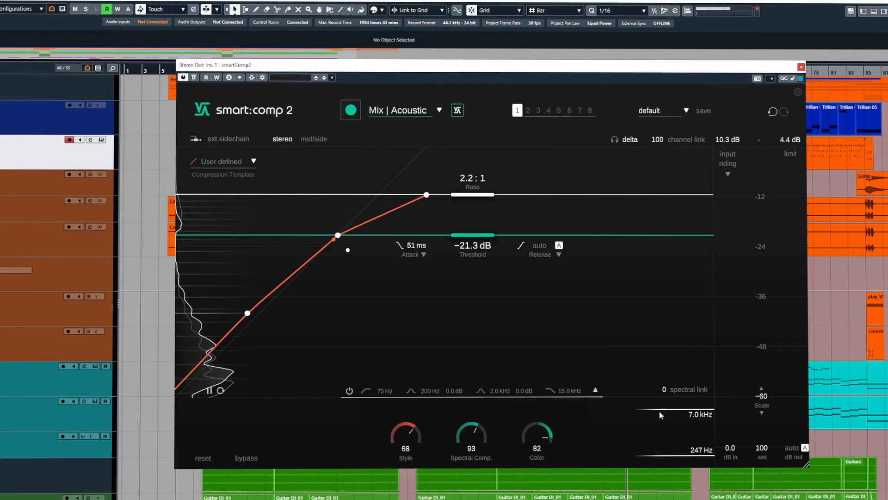
key(space)
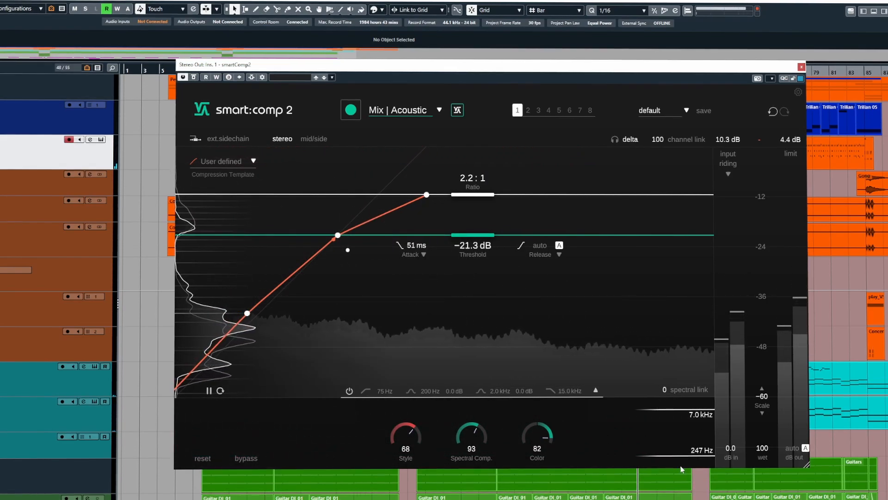
drag(674, 390, 690, 225)
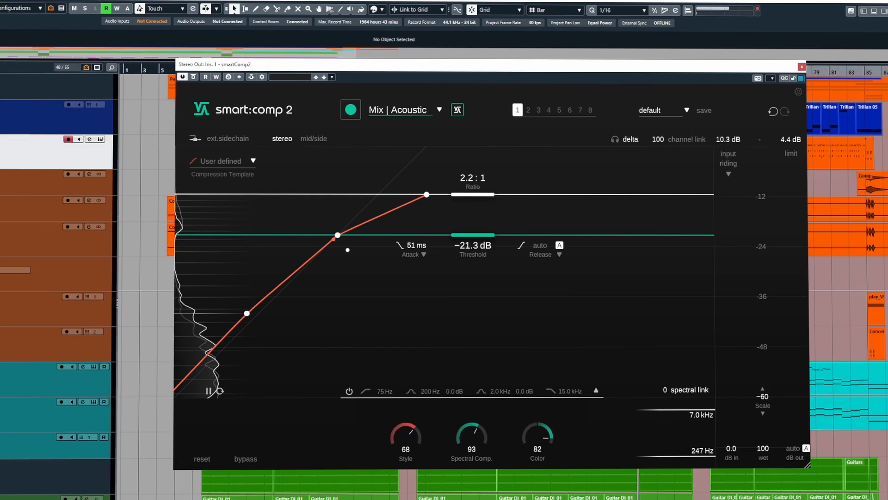
Step: While playing, raise spectral link, push Spectral Comp. up and darken Color to 44
key(space)
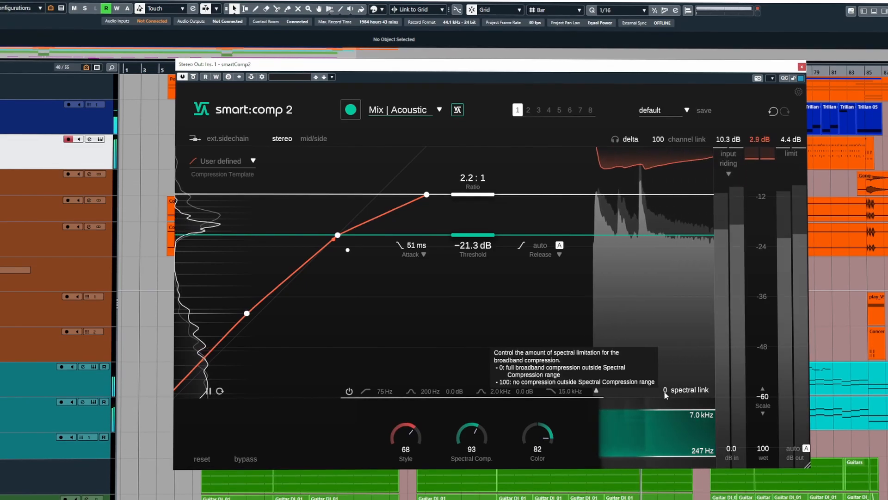
drag(667, 410, 693, 307)
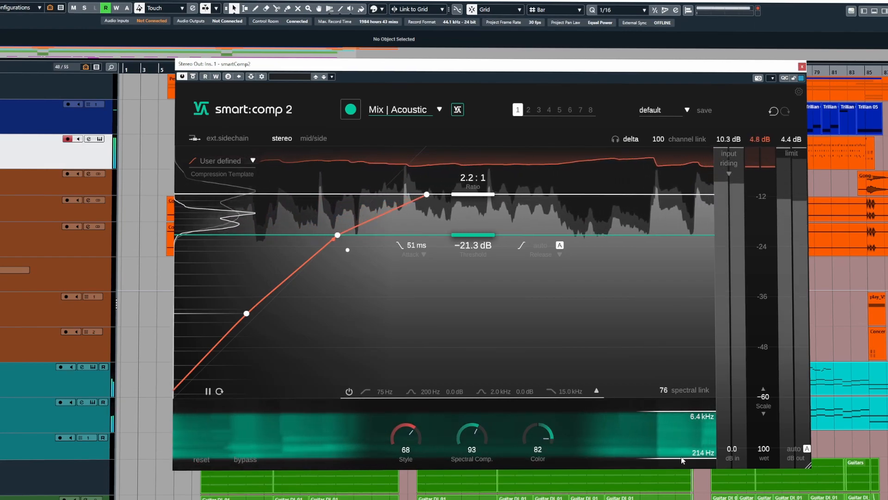
drag(472, 437, 471, 428)
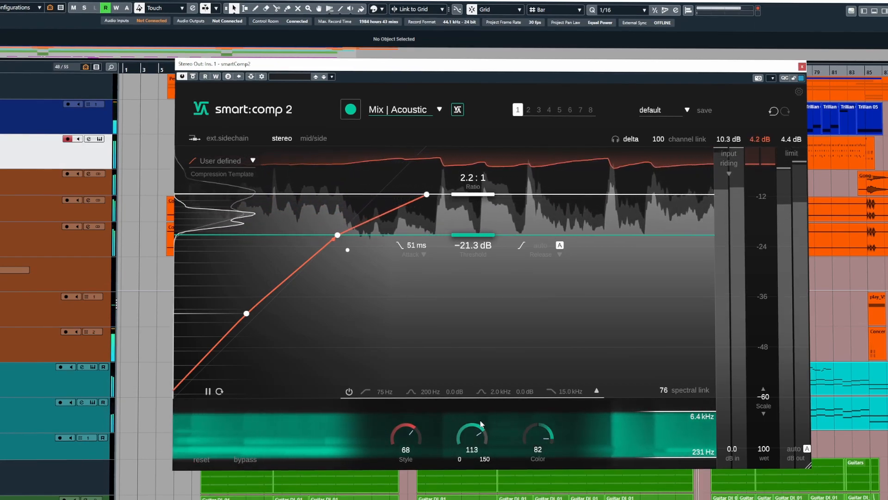
drag(530, 437, 593, 440)
Step: Set the spectral range to 304 Hz–7.6 kHz, Spectral Comp. to 59 and spectral link to 34
drag(708, 415, 690, 355)
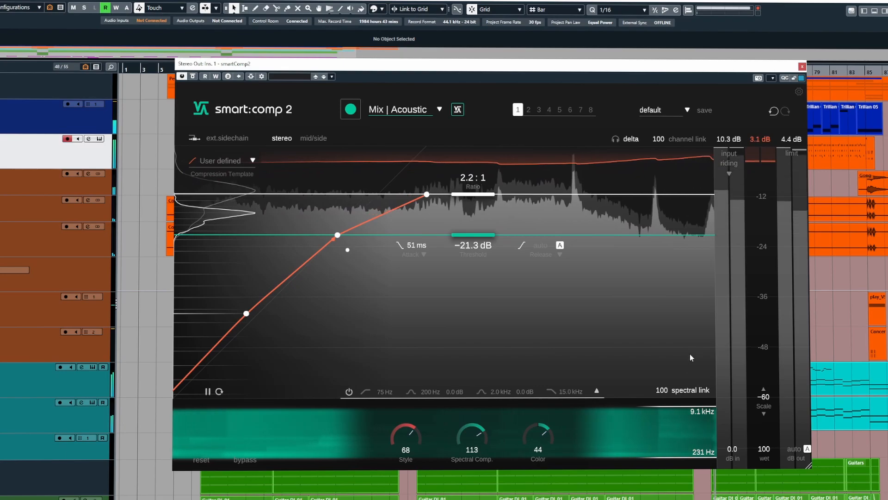
drag(699, 407, 698, 425)
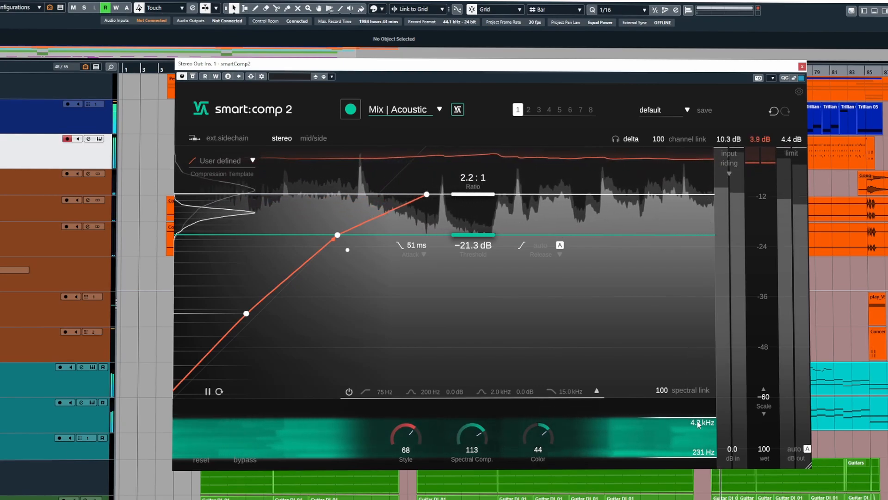
drag(701, 456, 701, 449)
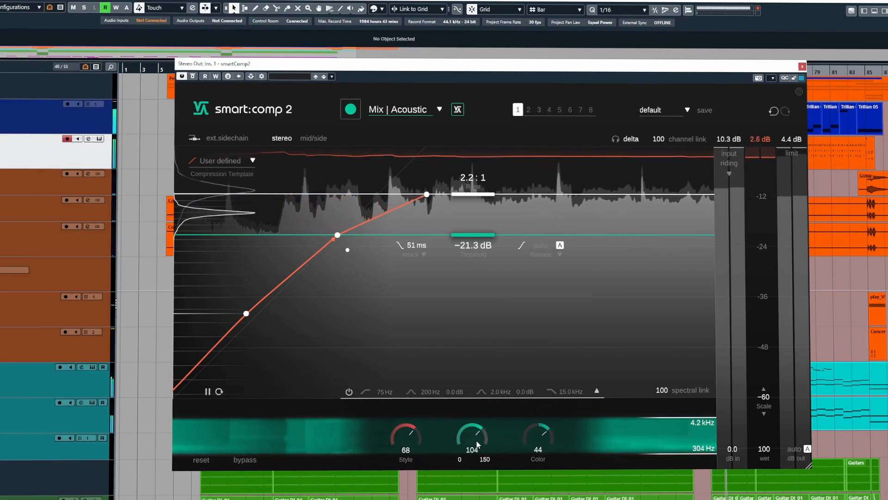
drag(477, 465, 477, 474)
drag(713, 418, 711, 412)
drag(662, 389, 667, 460)
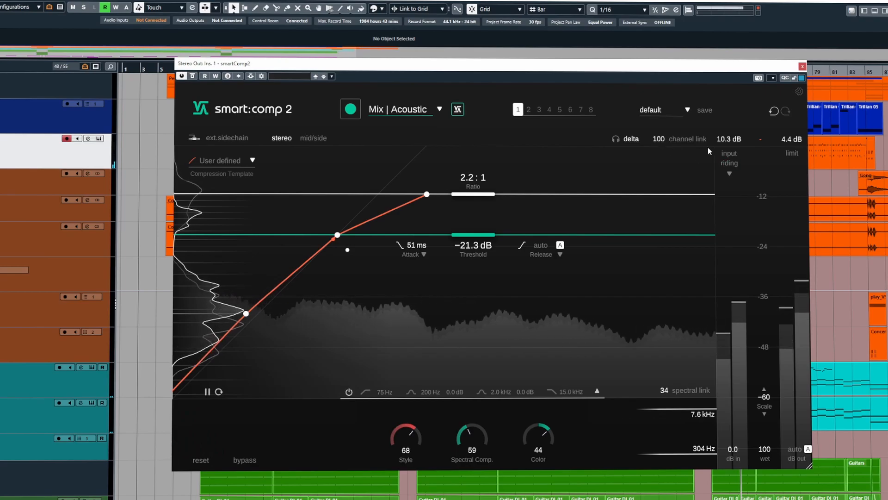
Step: Set channel link to 0 and the upper limit to 7.2 kHz, then adjust spectral link, Color and Style
drag(674, 139, 673, 270)
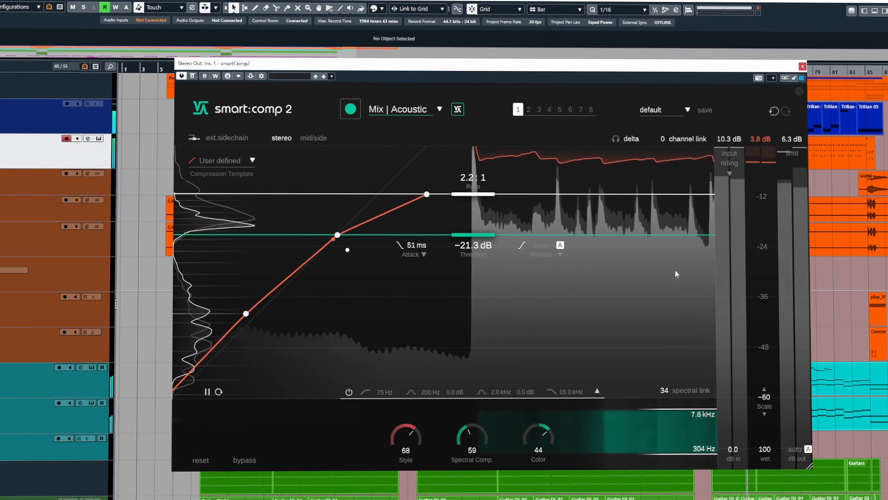
drag(706, 412, 707, 418)
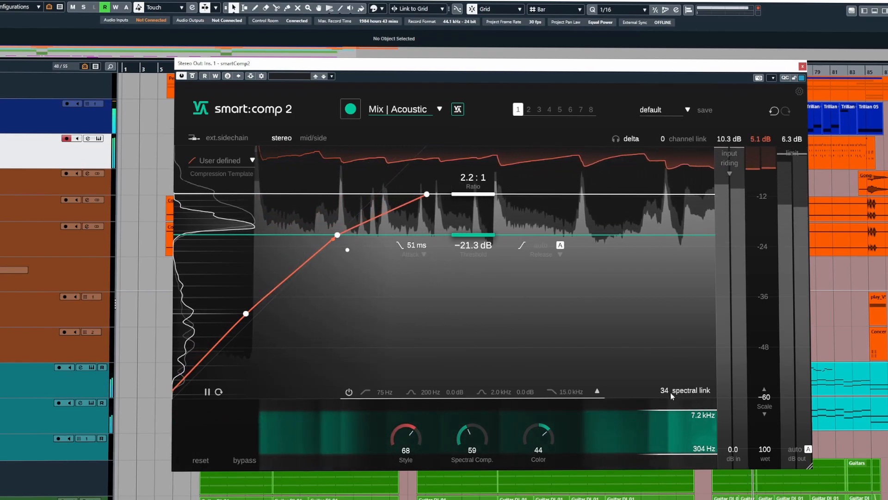
drag(666, 397, 679, 383)
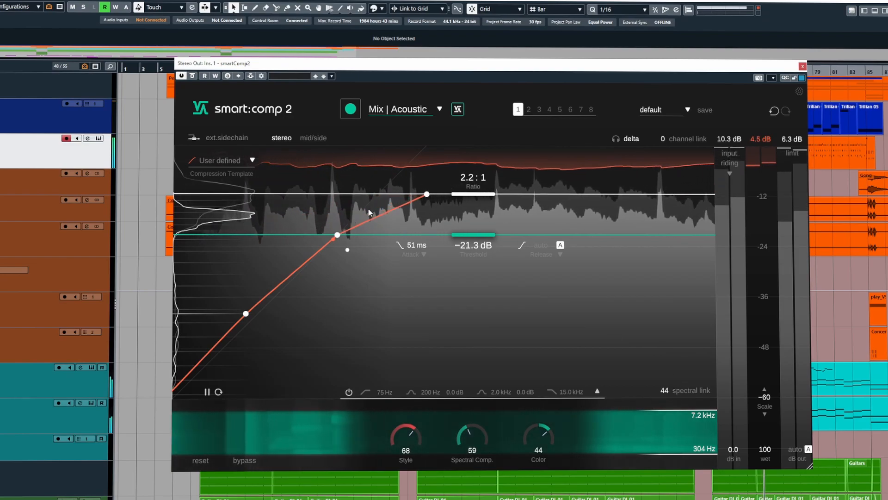
drag(537, 446, 484, 405)
drag(407, 440, 423, 452)
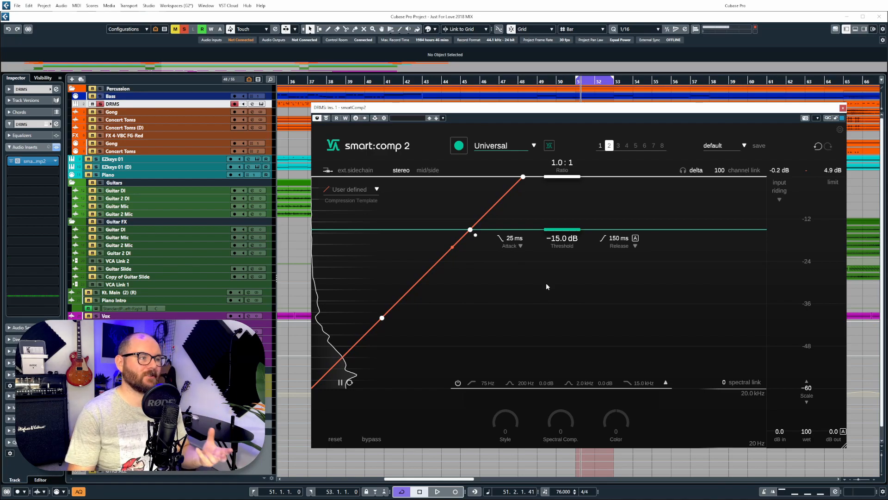
Step: Load the Drums | Bus preset and play the drums so it learns 1.7:1 at −38.5 dB
click(501, 147)
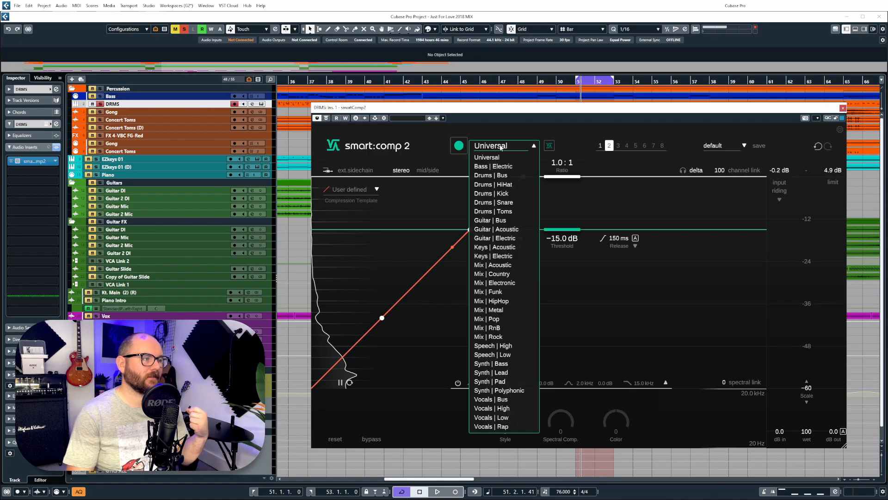
click(504, 175)
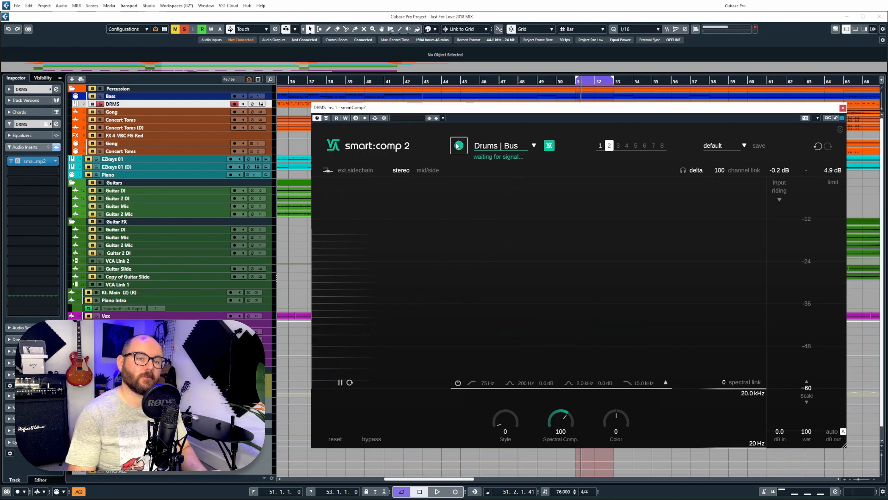
key(space)
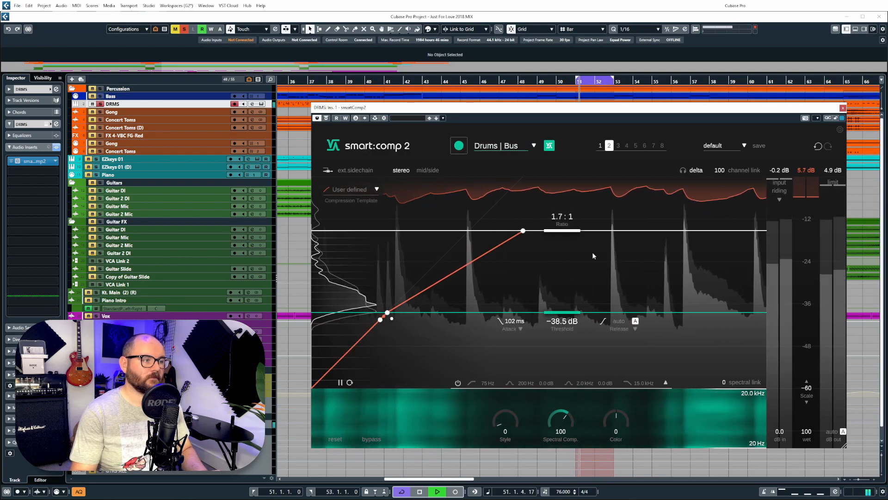
Step: Switch release to a fixed time, expand attack settings, and drag the threshold to −20.2 dB at 4.1:1
drag(569, 315, 601, 217)
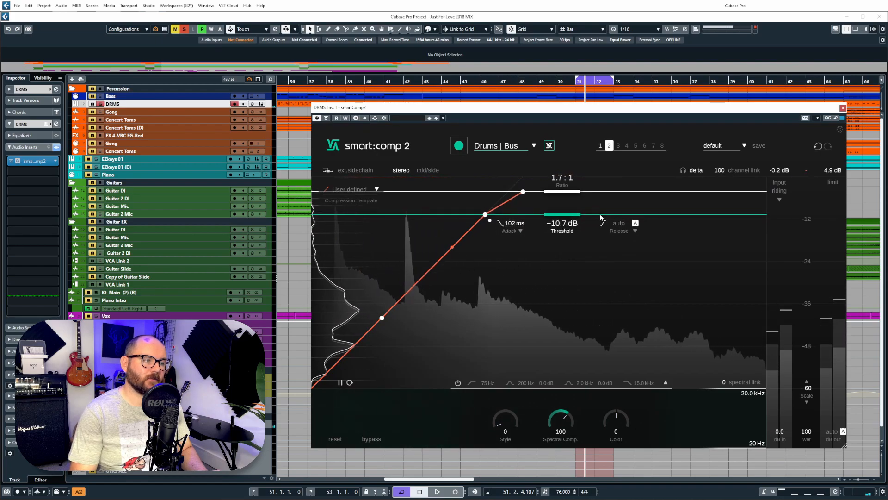
click(635, 223)
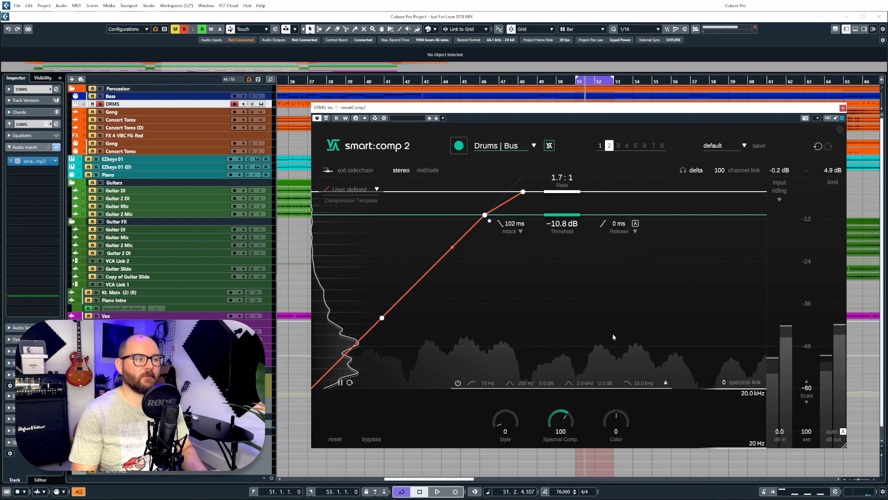
click(511, 227)
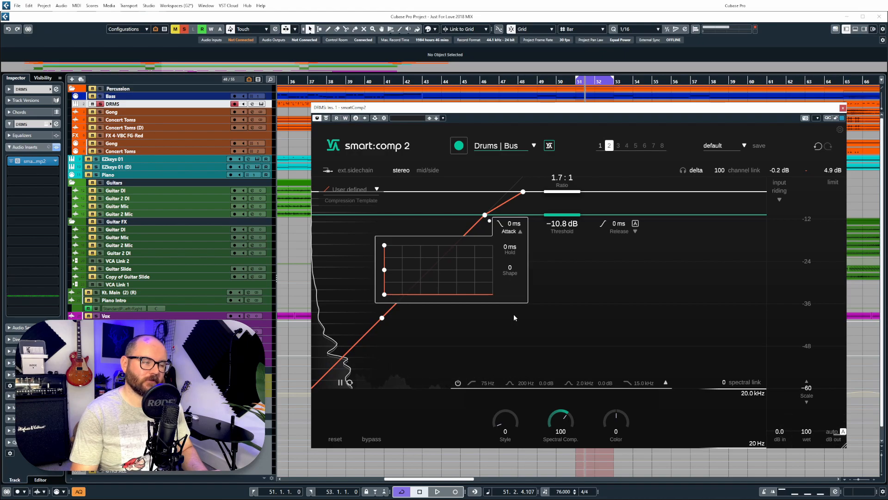
key(space)
drag(569, 220, 574, 254)
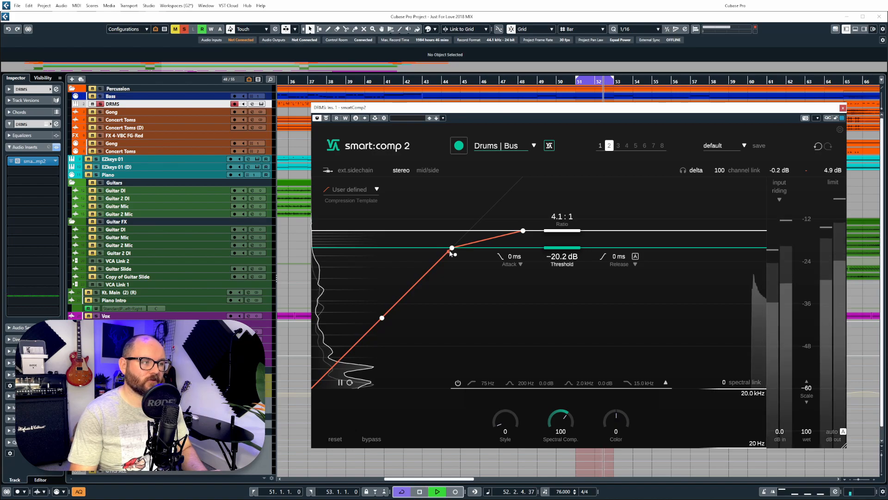
Step: Drag curve nodes to steepen the lower section, ending at a 1.9:1 ratio and −14.5 dB threshold
drag(431, 259, 385, 262)
drag(381, 317, 362, 296)
drag(385, 262, 394, 267)
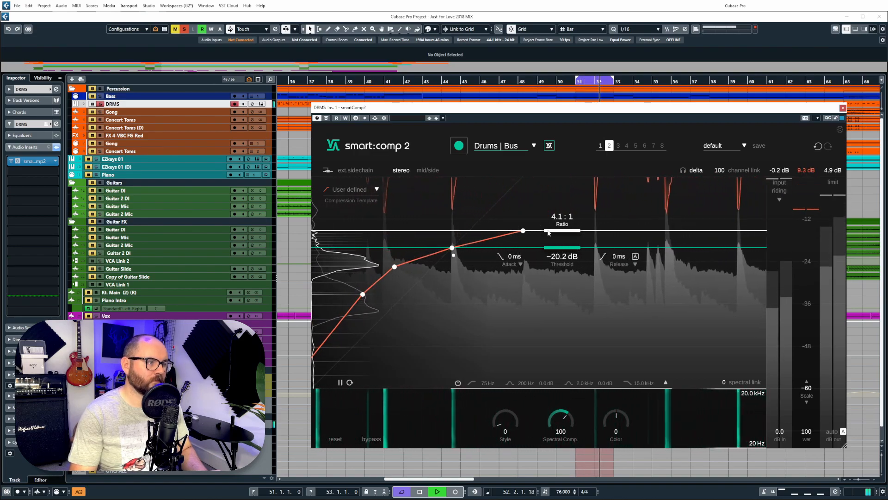
drag(552, 233, 560, 211)
drag(561, 255, 580, 233)
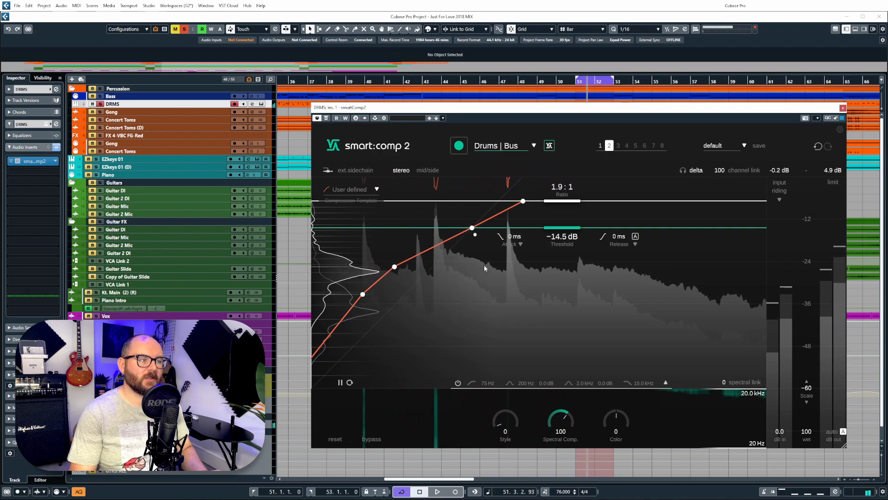
mouse_move(364, 301)
mouse_down()
mouse_move(391, 308)
mouse_move(366, 289)
mouse_up()
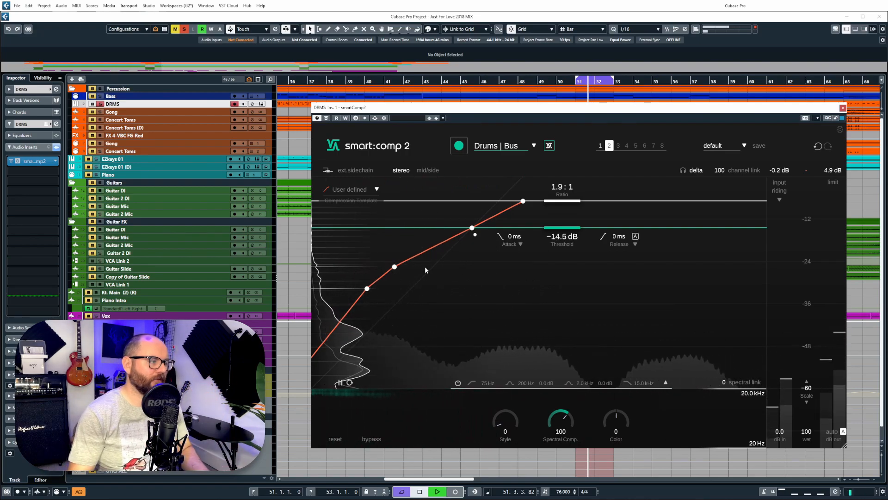
drag(412, 275, 463, 283)
drag(369, 292, 548, 342)
Step: Extend the drum bus graph scale to −96 dB, pull the lower curve nodes down, and drop the threshold to −18.8 dB
mouse_move(806, 432)
mouse_down()
mouse_move(807, 448)
mouse_move(807, 431)
mouse_up()
click(806, 402)
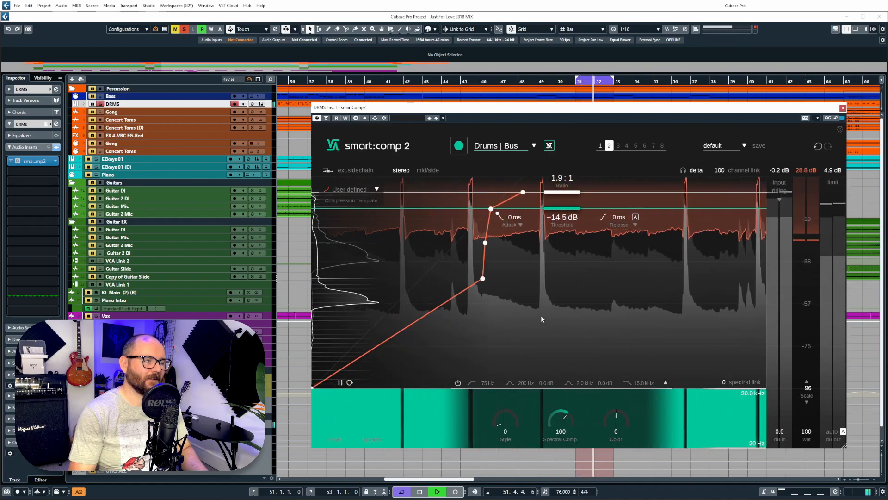
drag(483, 279, 479, 329)
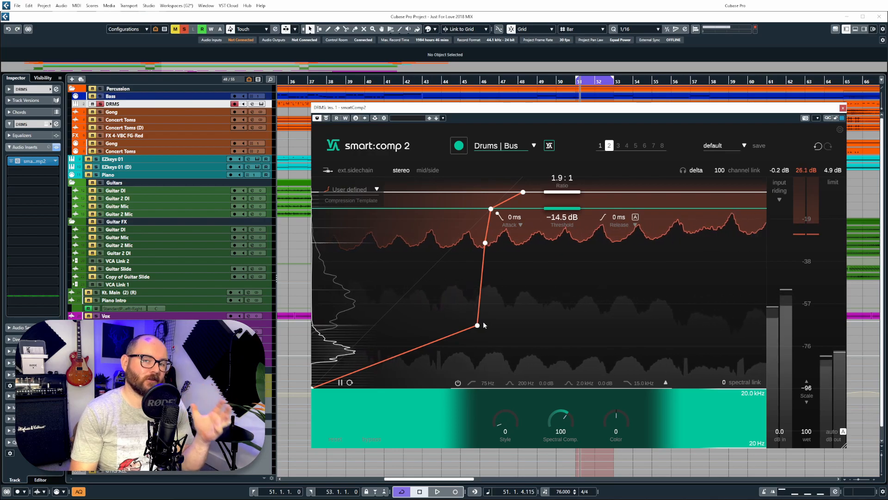
drag(477, 325, 467, 324)
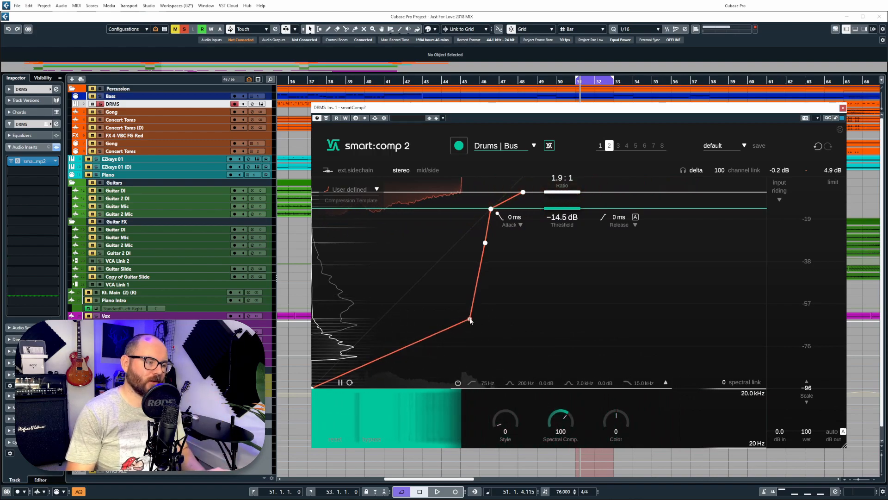
key(space)
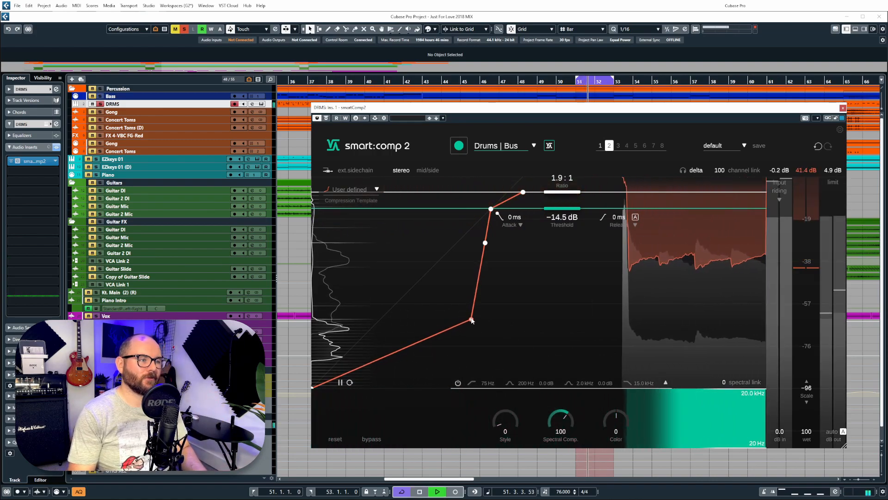
drag(491, 209, 462, 247)
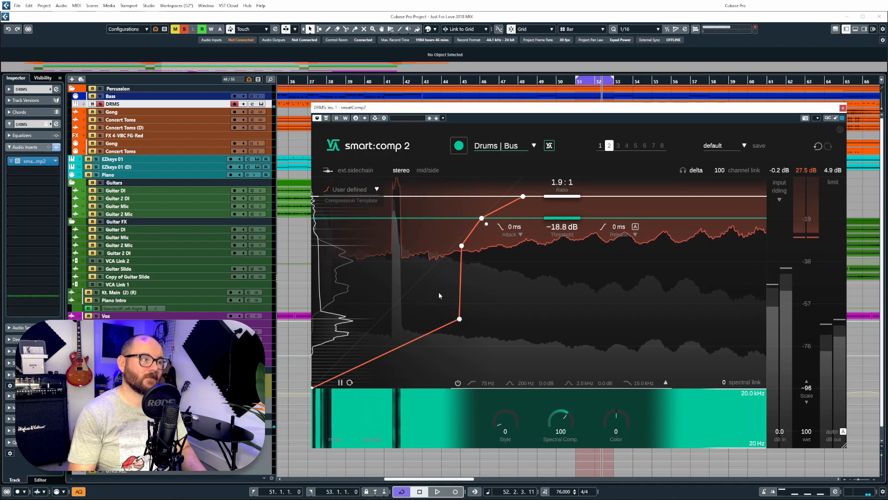
click(354, 191)
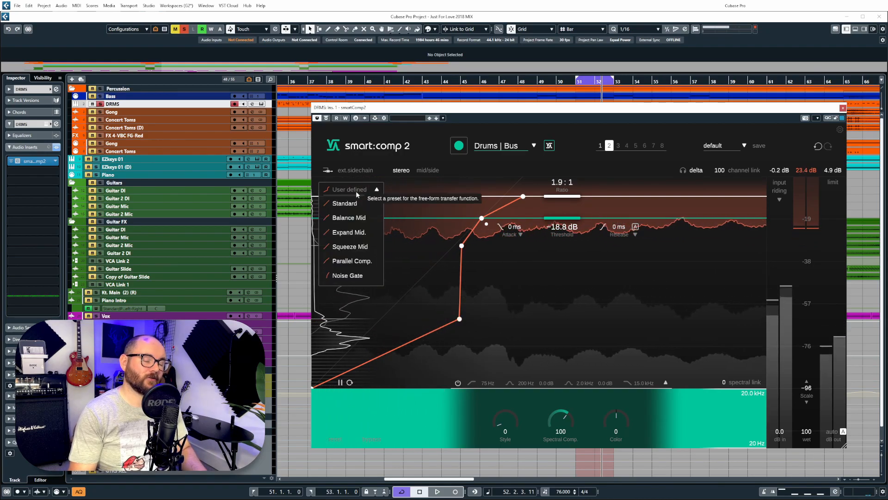
Step: Audition the Standard, Balance Mid, Expand Mid., Squeeze Mid and Parallel Comp. templates, settling on Noise Gate
click(367, 202)
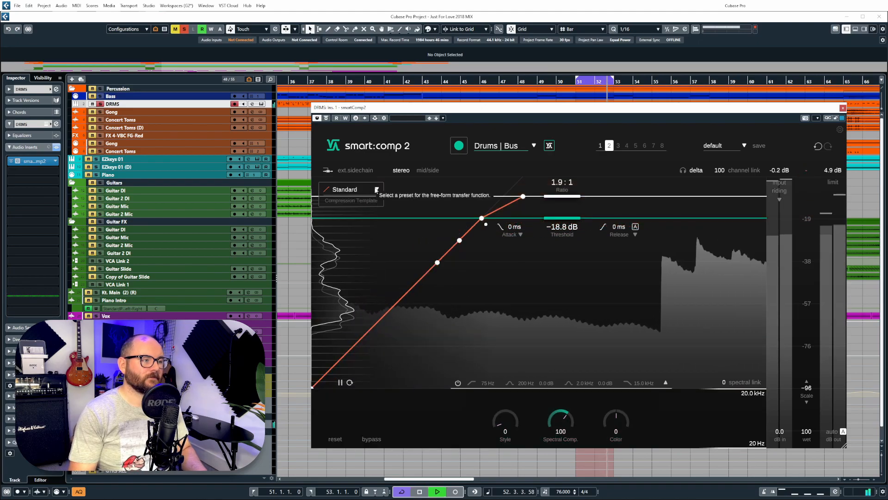
click(374, 217)
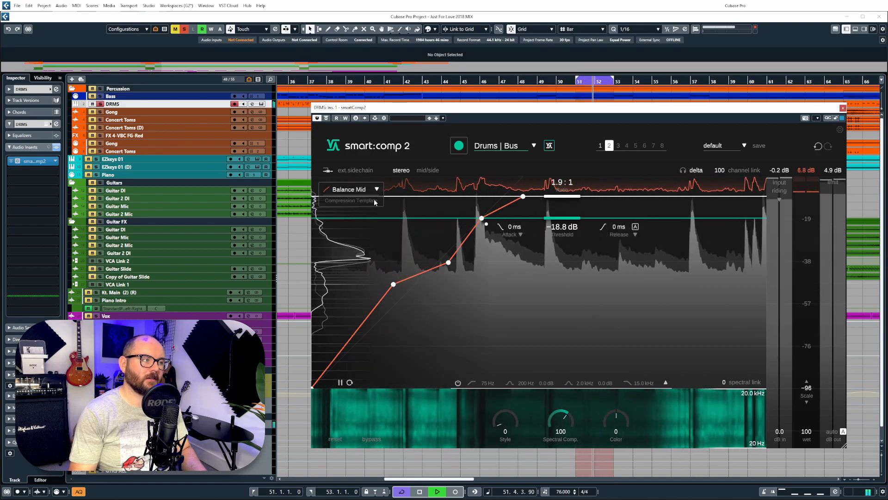
click(374, 189)
click(370, 232)
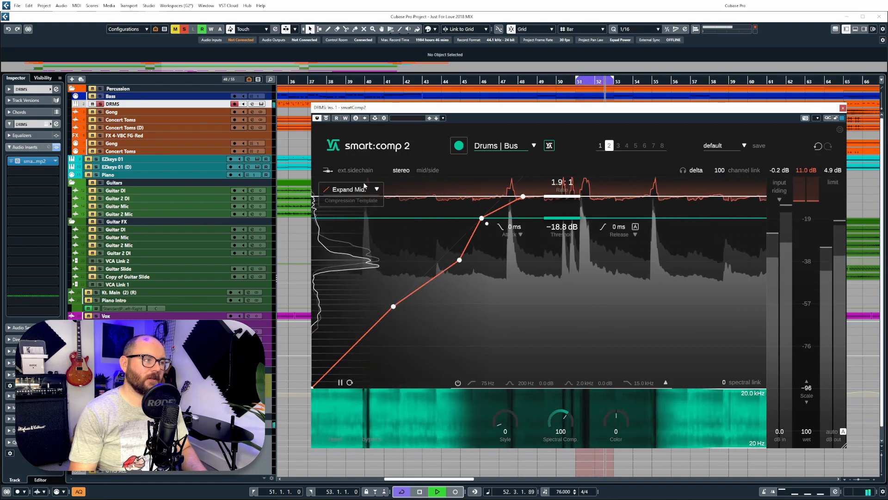
click(352, 189)
click(370, 246)
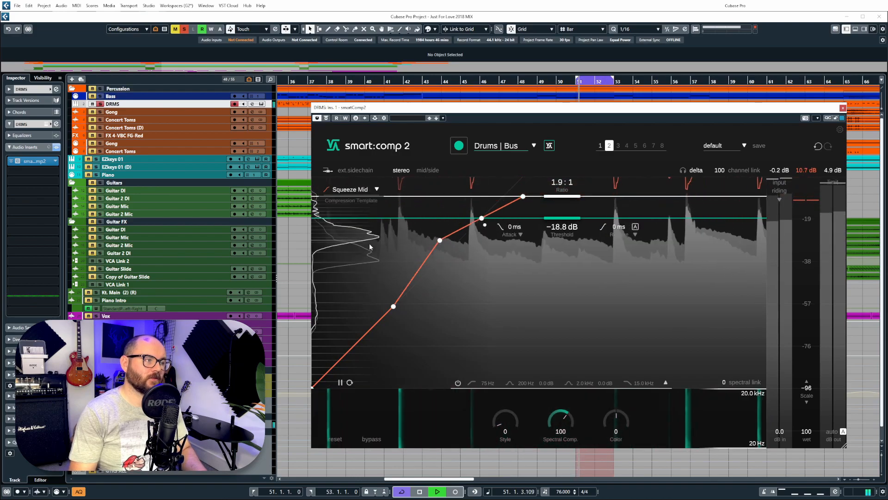
click(376, 190)
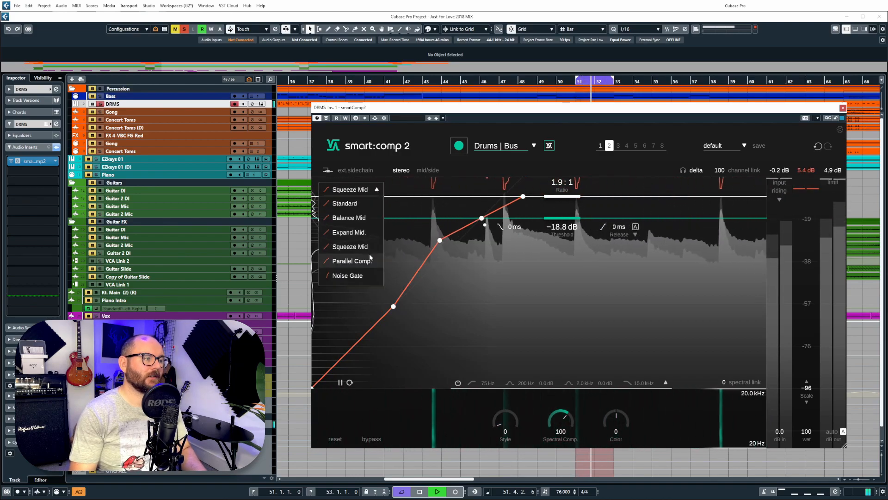
click(369, 258)
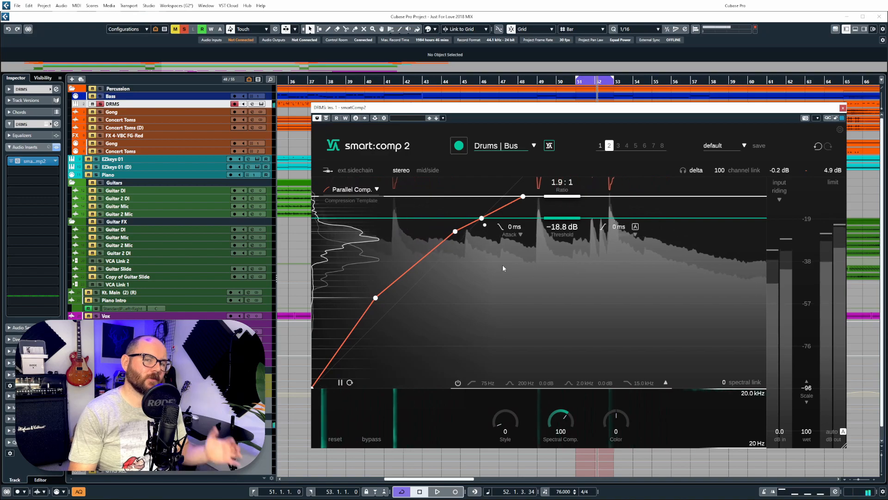
click(373, 189)
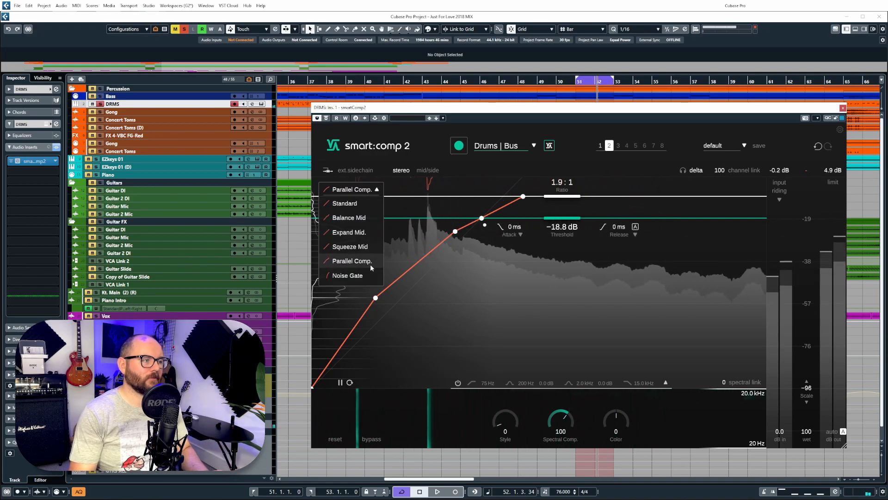
click(374, 277)
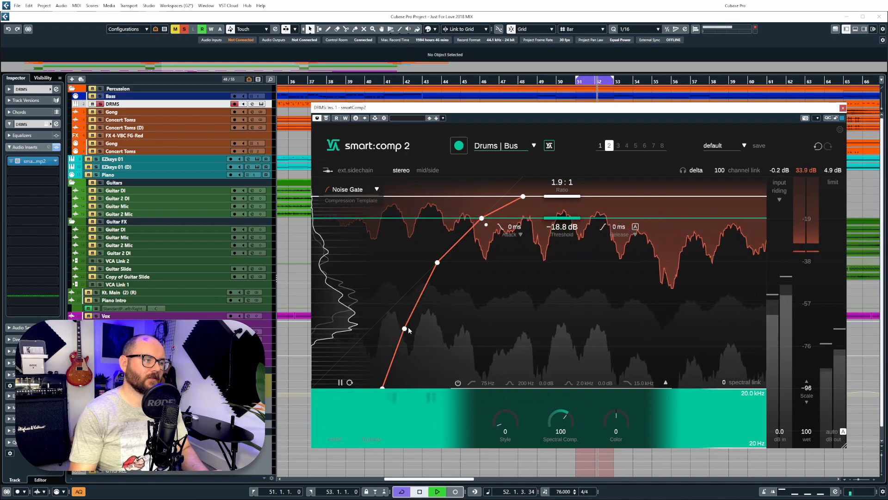
Step: Reshape the Noise Gate curve nodes and lower the threshold to −21.2 dB
drag(405, 329, 435, 363)
drag(437, 262, 453, 270)
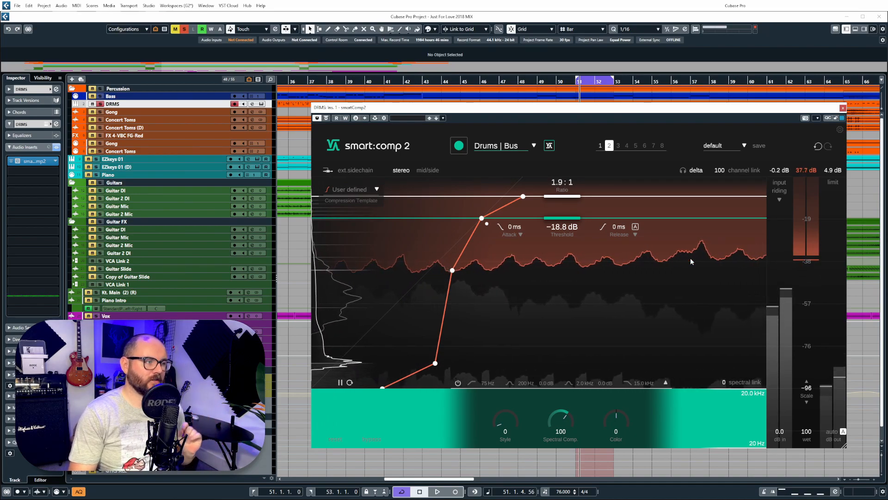
drag(580, 219, 580, 222)
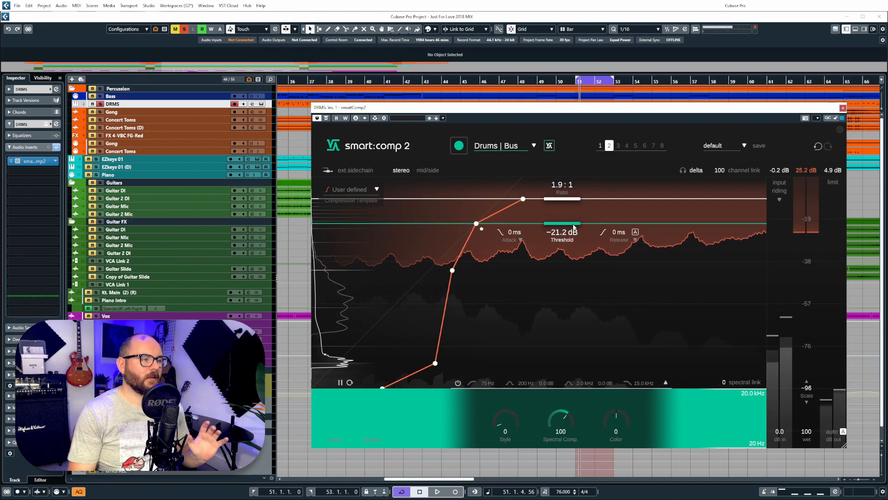
Step: Give the drum bus compressor a 50 ms attack with attack shape −77, then close smart:comp 2
click(361, 188)
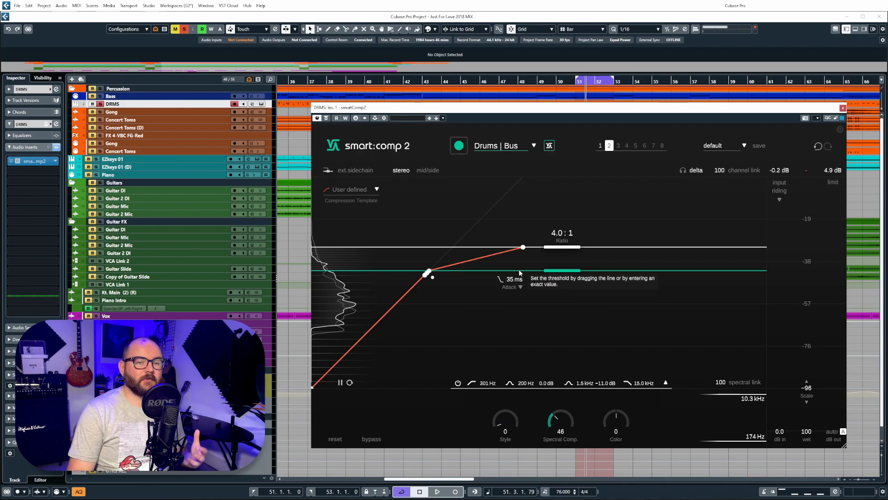
click(521, 287)
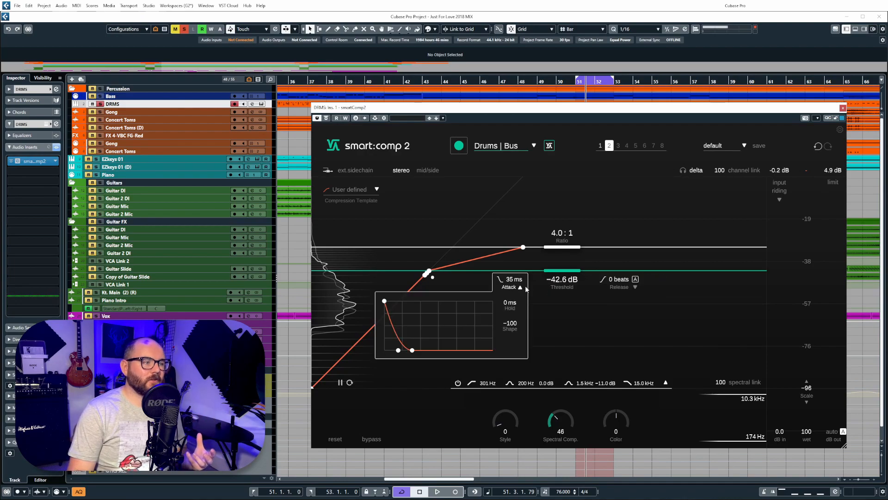
click(635, 287)
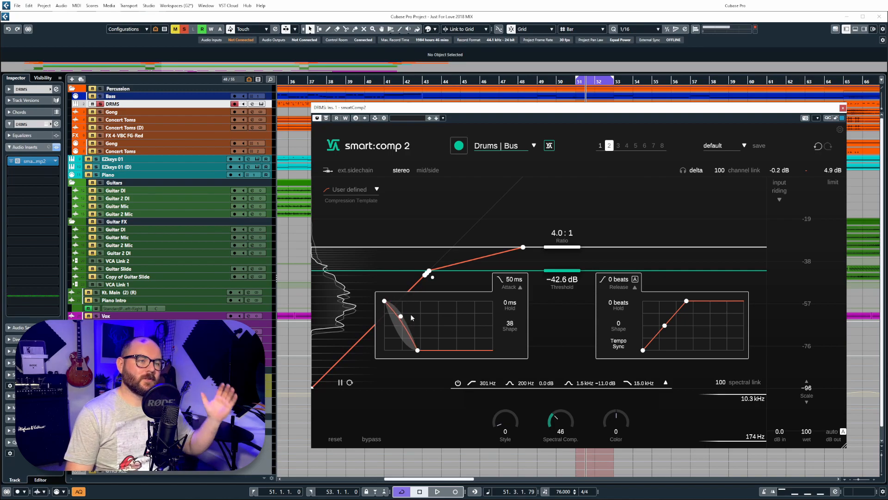
drag(411, 314, 412, 334)
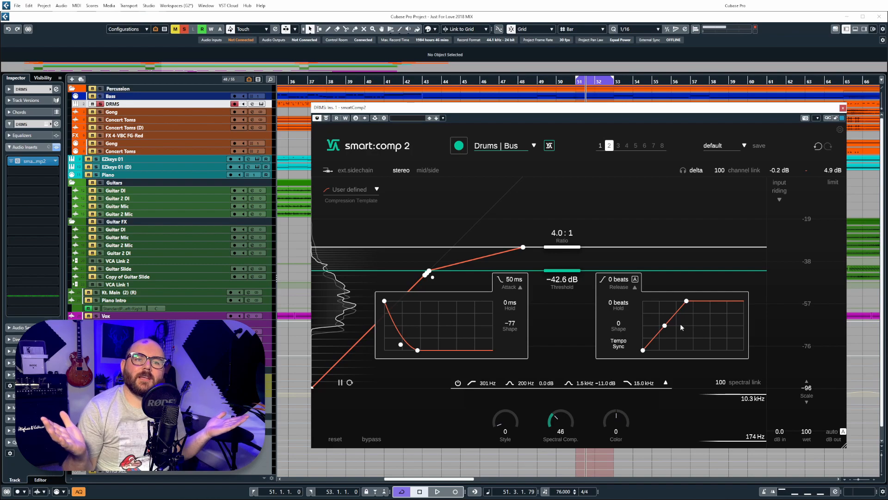
click(843, 108)
Step: Enlarge the guitar tracks and lengthen the Guitar DI event's fade-out, then bring up the Vox smart:comp 2
scroll(857, 212, up, 5)
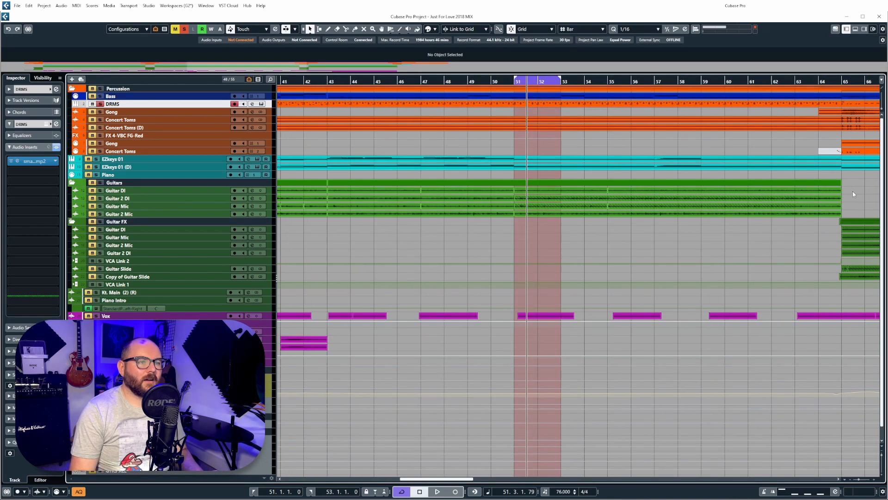
click(813, 190)
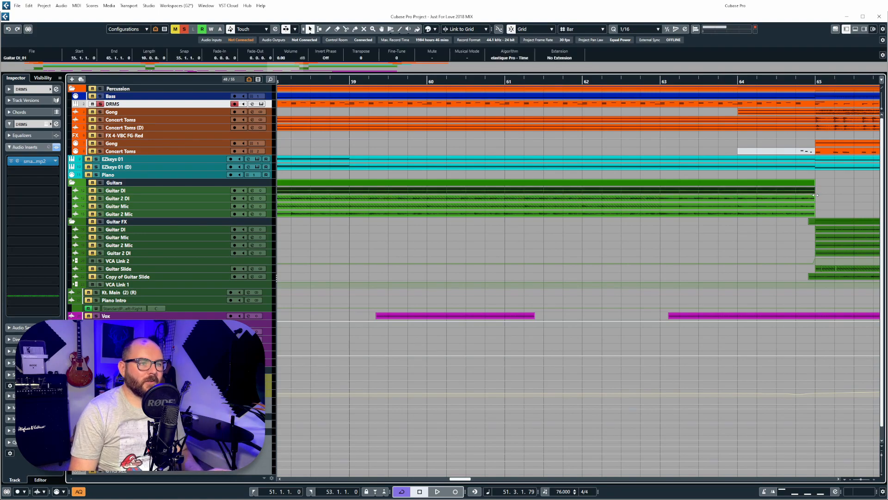
scroll(814, 190, up, 3)
drag(881, 455, 883, 463)
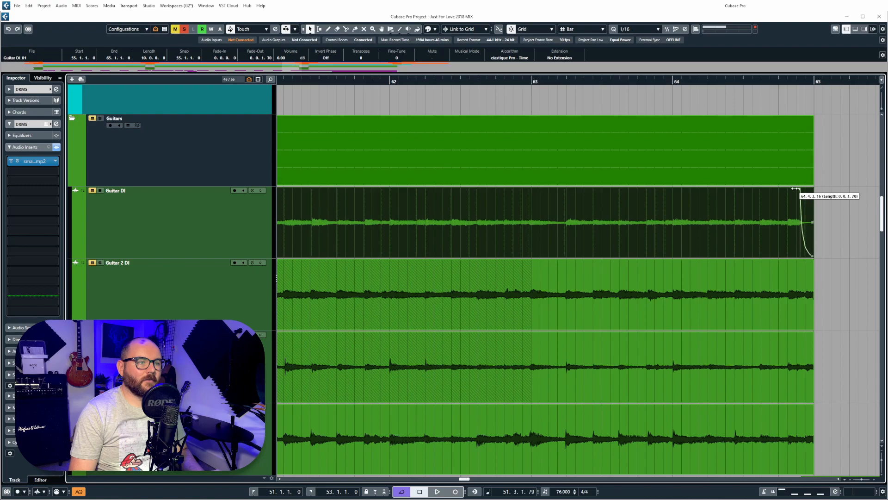
double_click(807, 200)
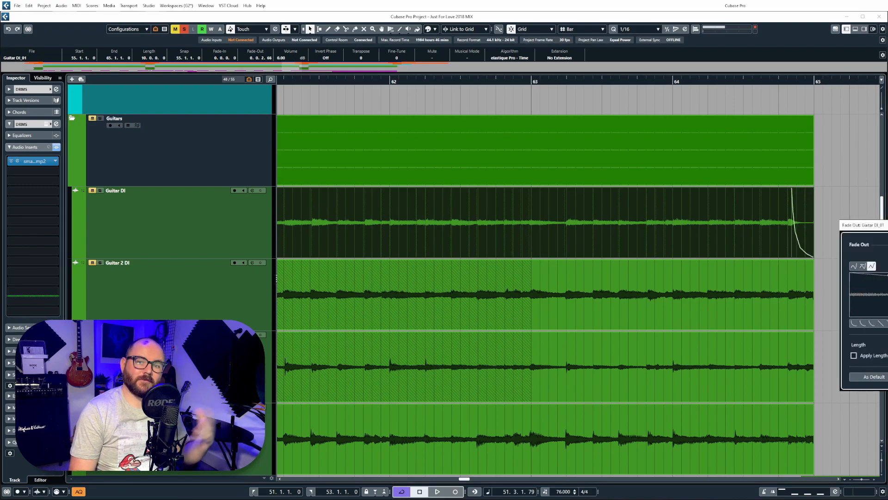
scroll(692, 263, down, 2)
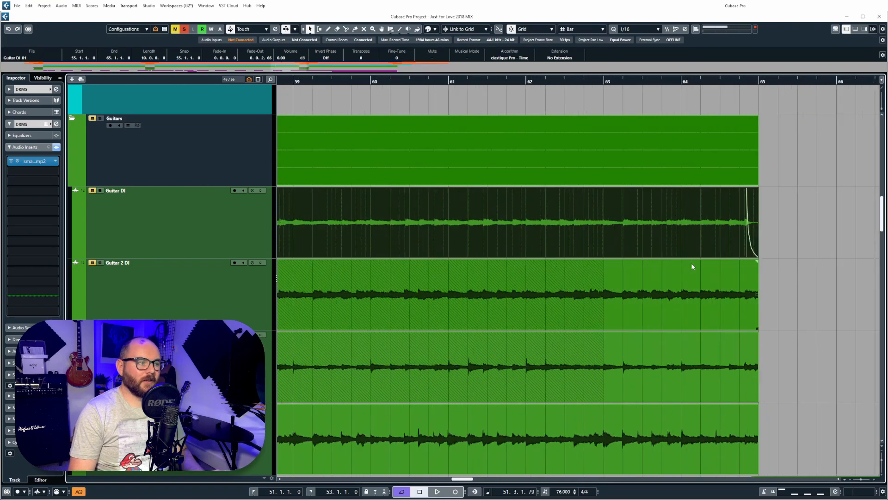
click(21, 161)
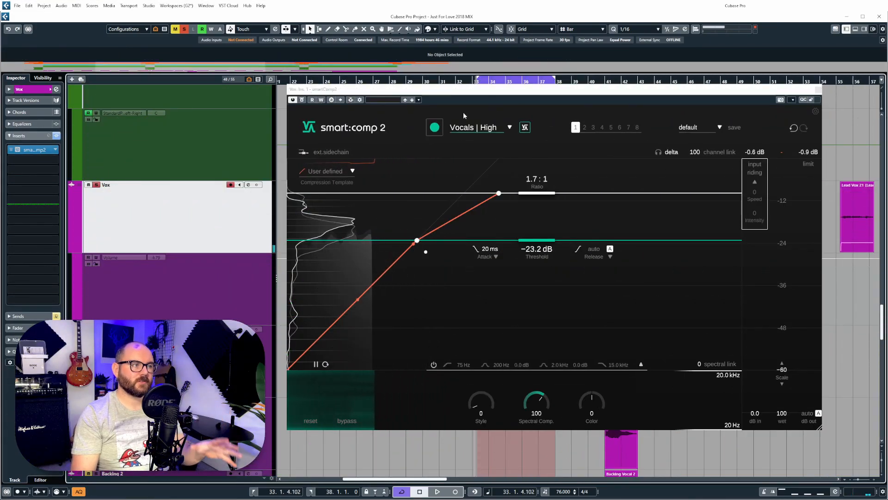
Step: Relearn the vocal compressor during playback so it settles at 1.8:1, −23.5 dB and 19 ms attack
click(435, 129)
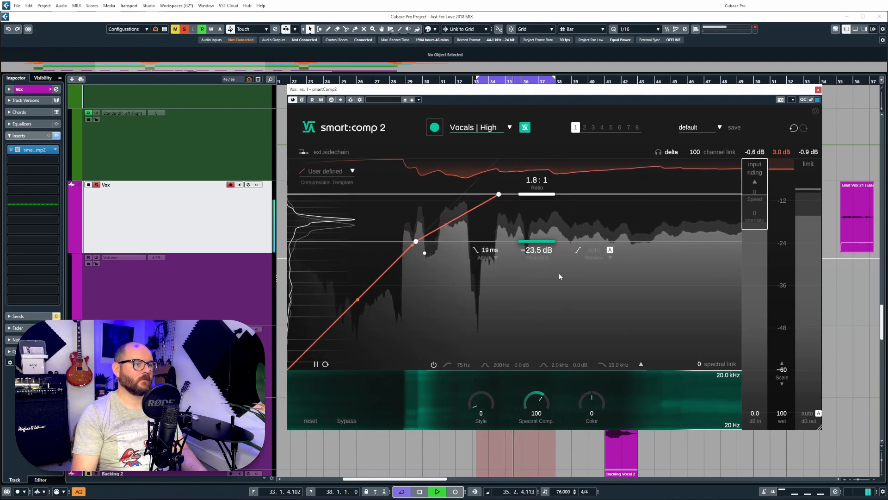
key(space)
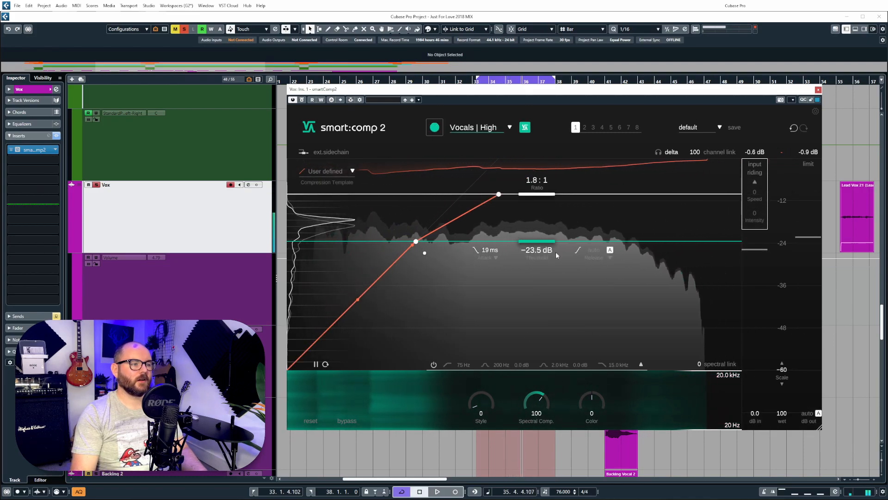
key(space)
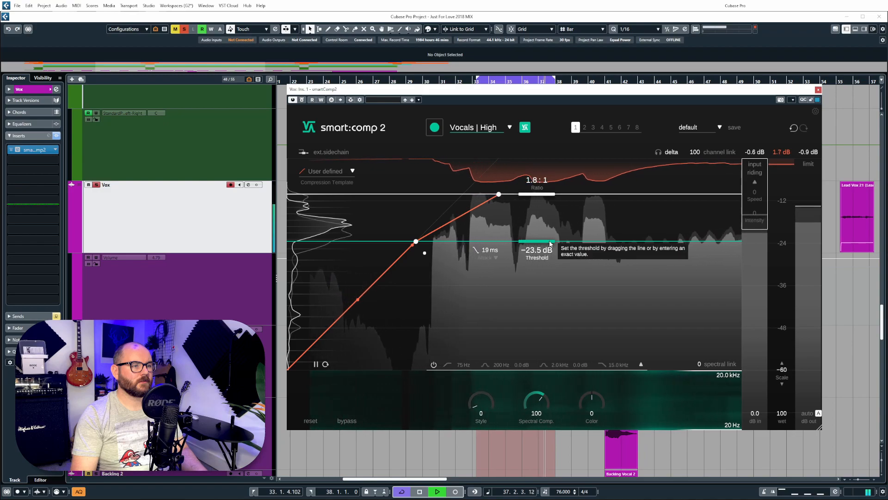
Step: Enable input riding with intensity 100 and lower the vocal compression threshold
key(space)
click(761, 173)
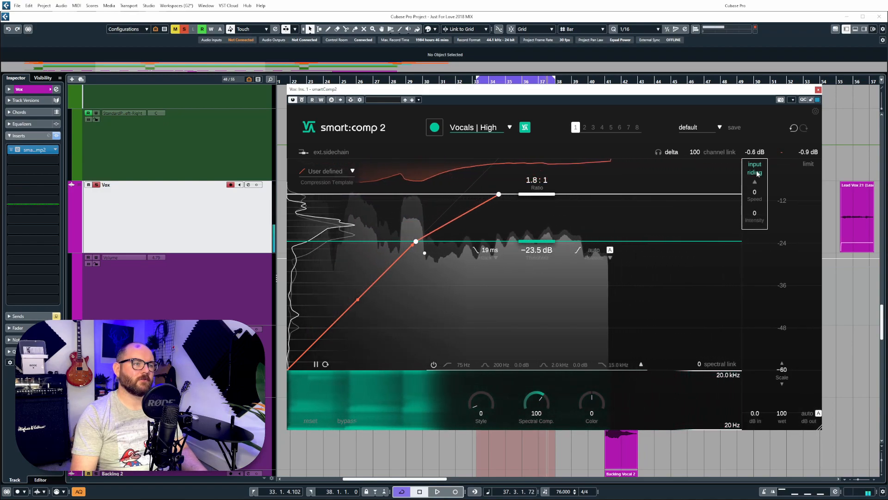
drag(761, 223, 762, 107)
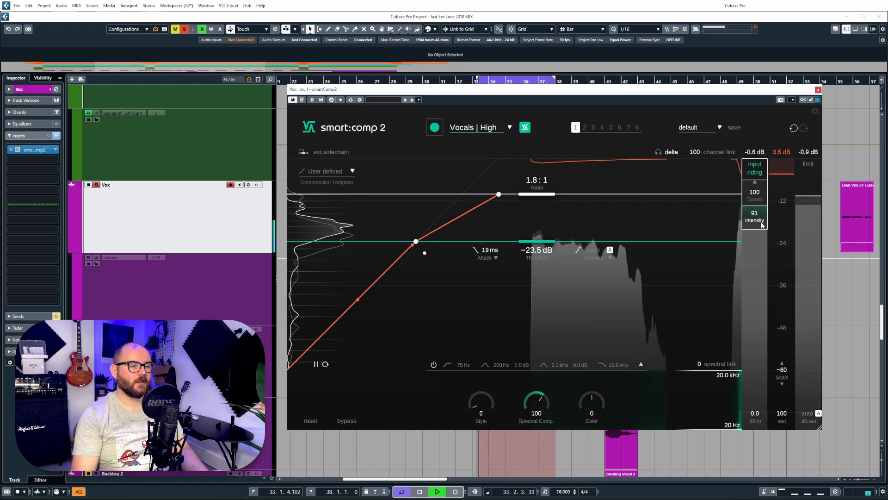
drag(762, 225, 753, 190)
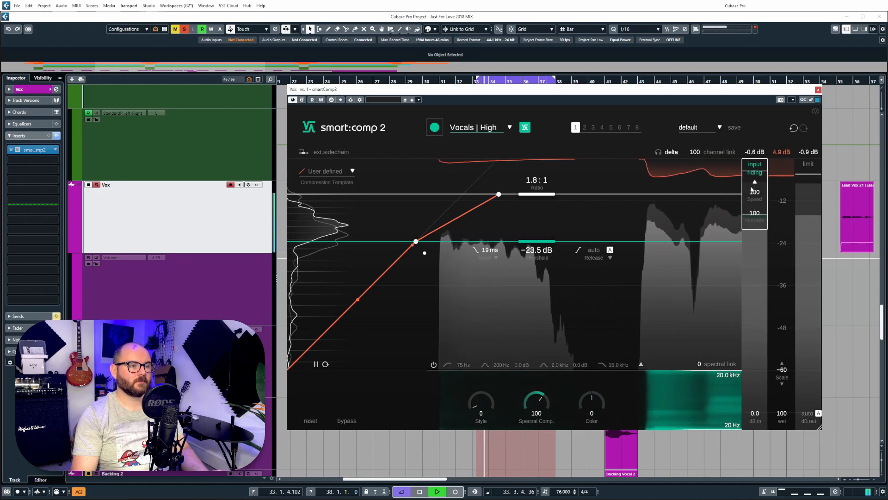
drag(550, 250, 578, 278)
key(space)
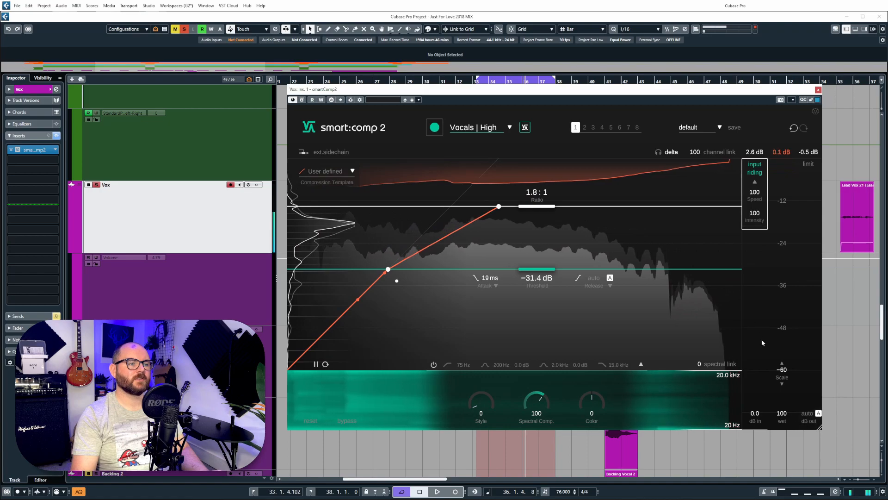
key(space)
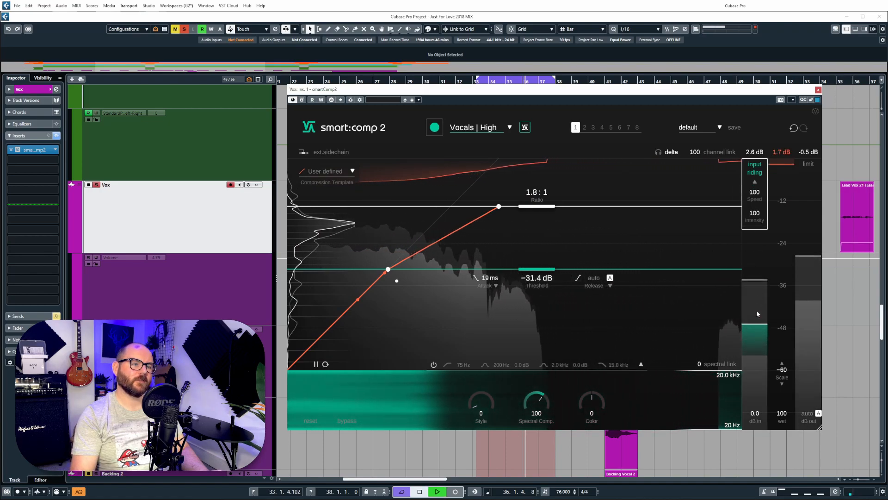
Step: Reset and re-enable input riding at Speed 100 and Intensity 100, threshold −35.6 dB
drag(757, 192, 757, 296)
drag(759, 221, 768, 178)
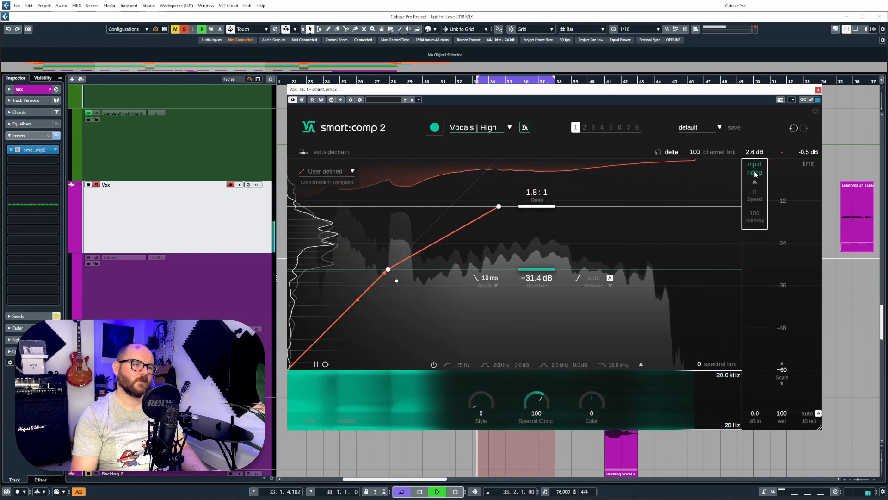
click(755, 171)
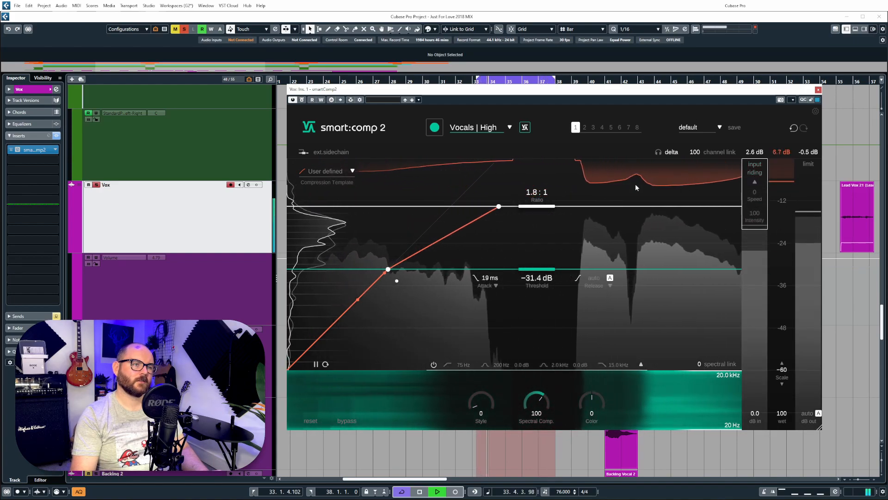
click(753, 172)
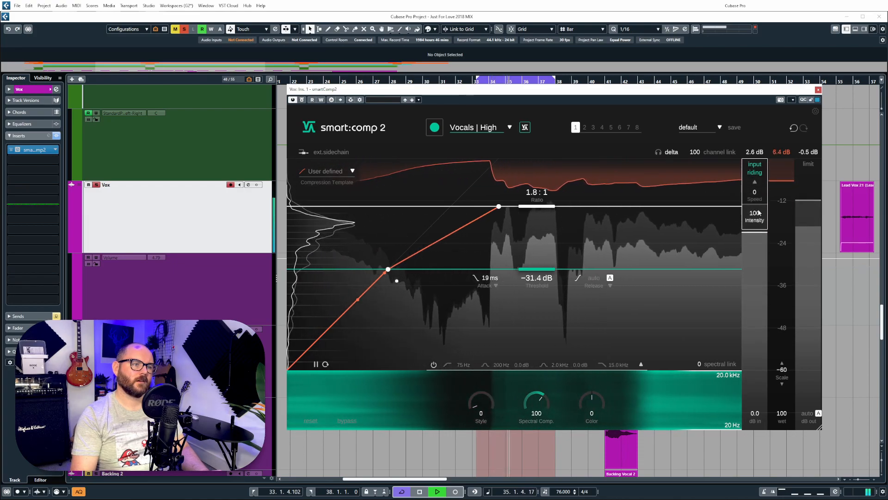
drag(759, 187, 771, 130)
drag(756, 192, 760, 178)
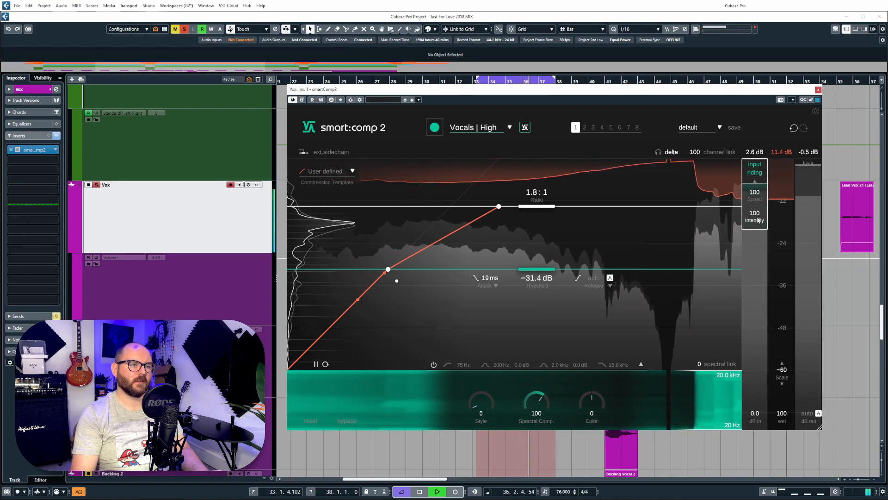
drag(551, 269, 556, 287)
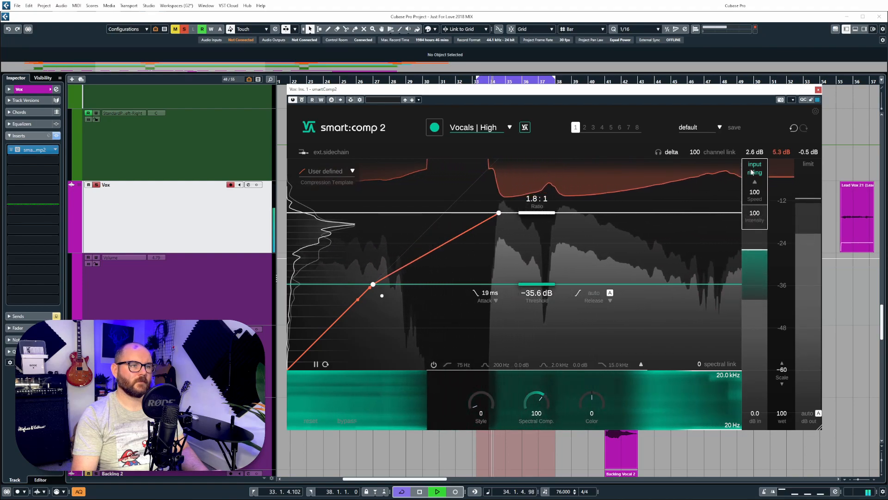
Step: Set the vocal compressor to 2.2:1, −29.7 dB, Style 60, Color 74, Spectral Comp. 45, bending the lower curve
mouse_move(537, 213)
mouse_down()
mouse_move(536, 245)
mouse_move(537, 227)
mouse_up()
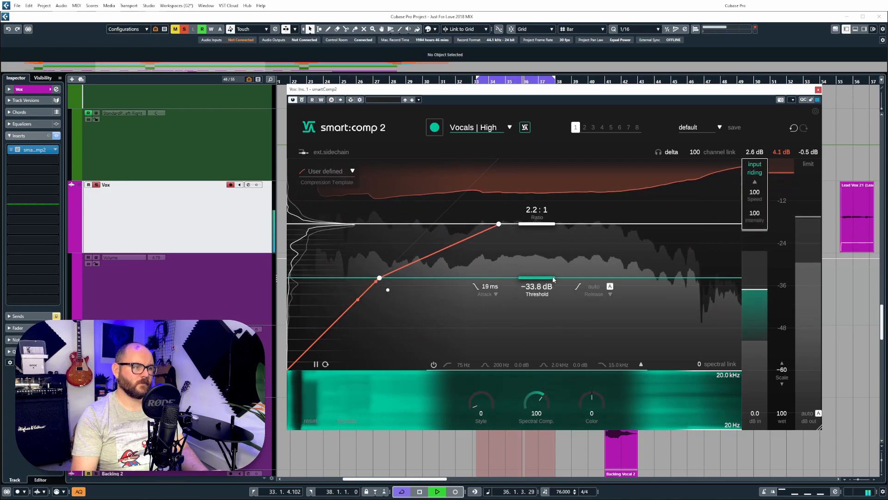
drag(550, 290, 554, 274)
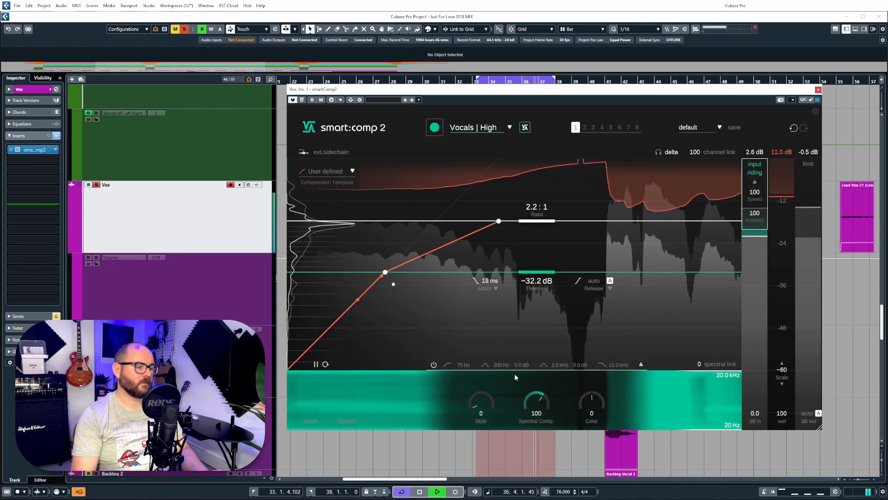
drag(478, 408, 504, 352)
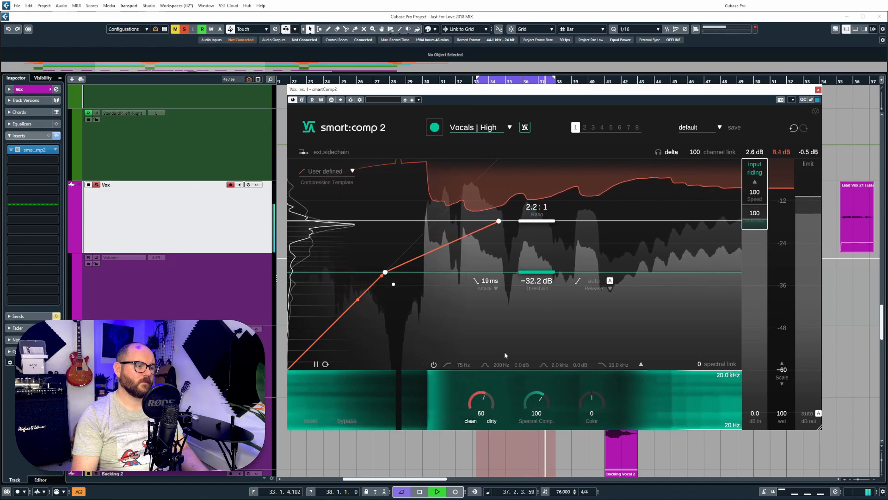
drag(589, 400, 596, 365)
drag(537, 403, 543, 437)
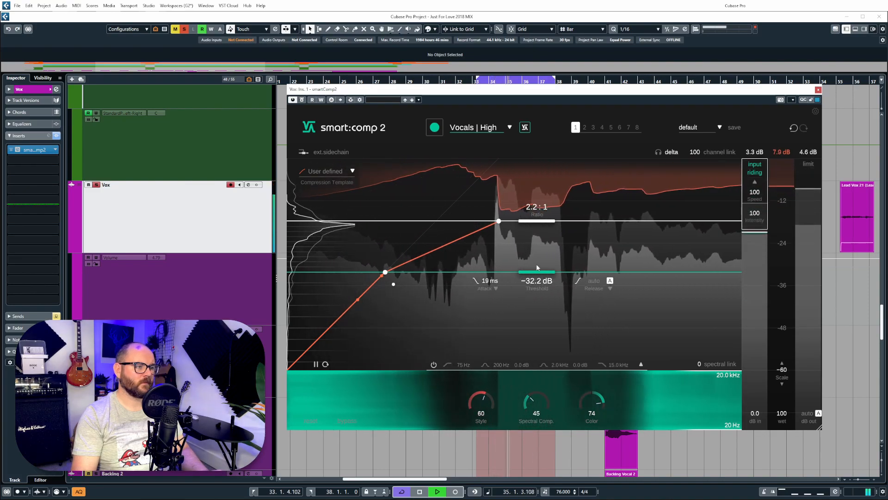
drag(387, 274, 395, 264)
drag(360, 298, 326, 296)
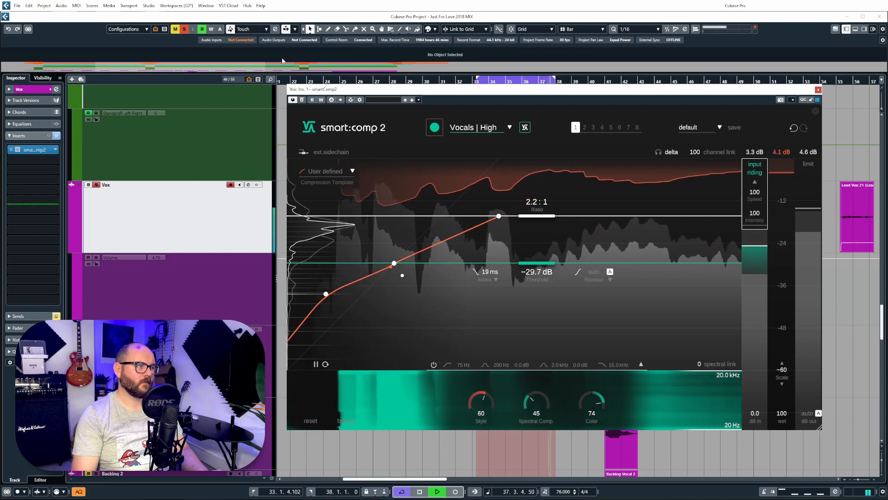
Step: Unsolo the vocal, nudge the threshold and ratio up, and loop bars 27–46
click(96, 185)
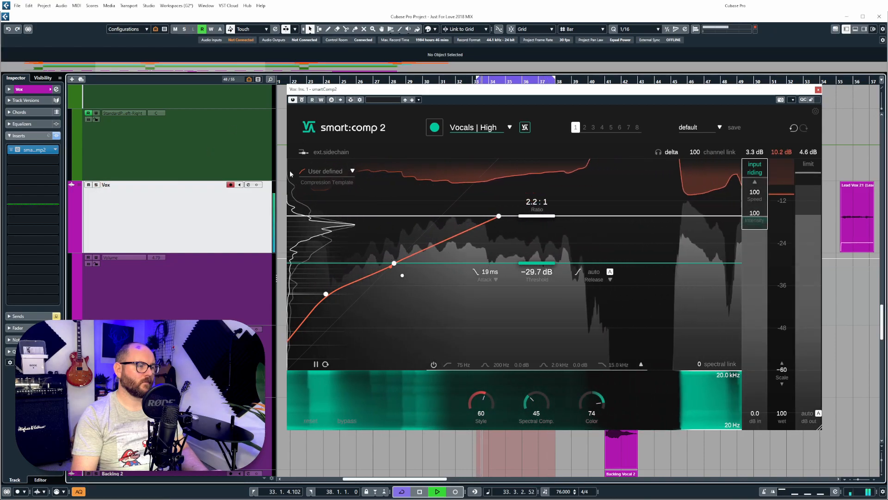
mouse_move(536, 263)
mouse_down()
mouse_move(542, 215)
mouse_move(546, 275)
mouse_move(548, 266)
mouse_up()
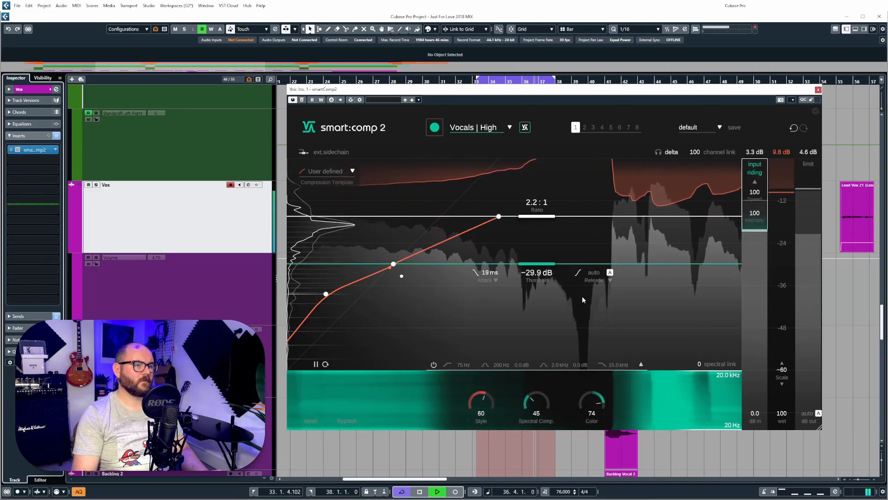
drag(548, 216, 550, 221)
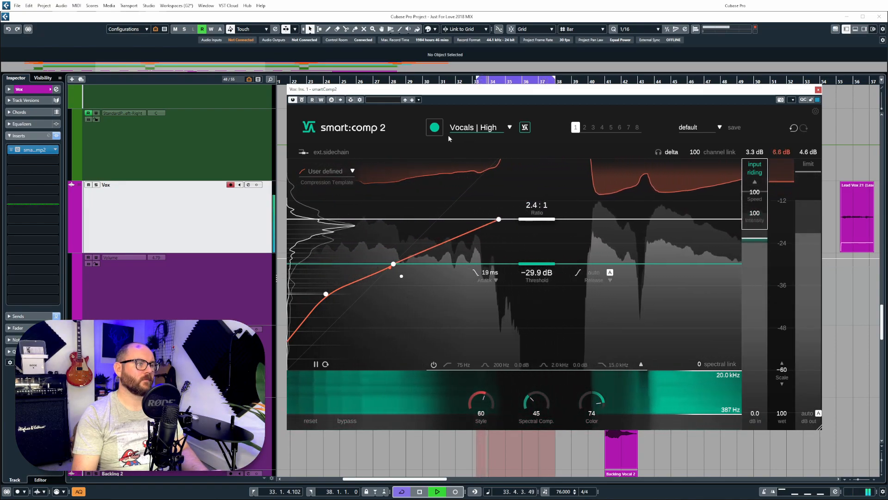
ctrl+click(389, 81)
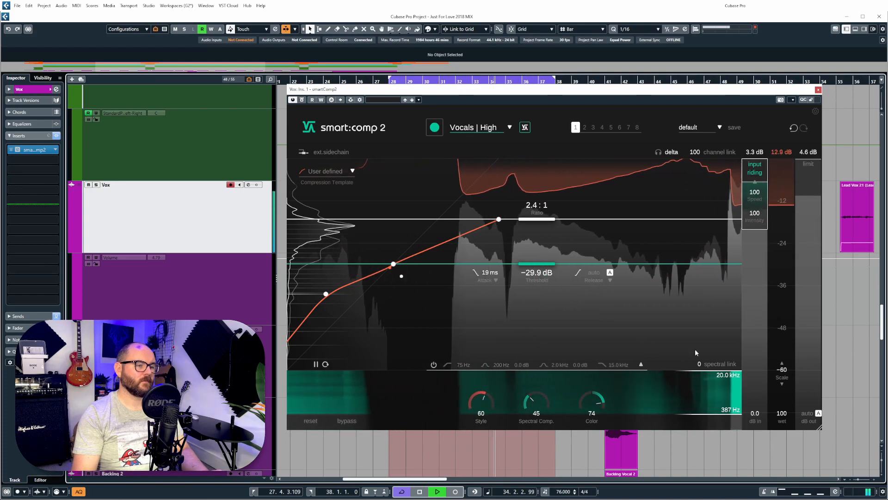
alt+click(702, 80)
Step: Limit the spectral range to 387 Hz–5.6 kHz, set Style 38 and spectral link 68, threshold near −24 dB
drag(705, 373, 706, 384)
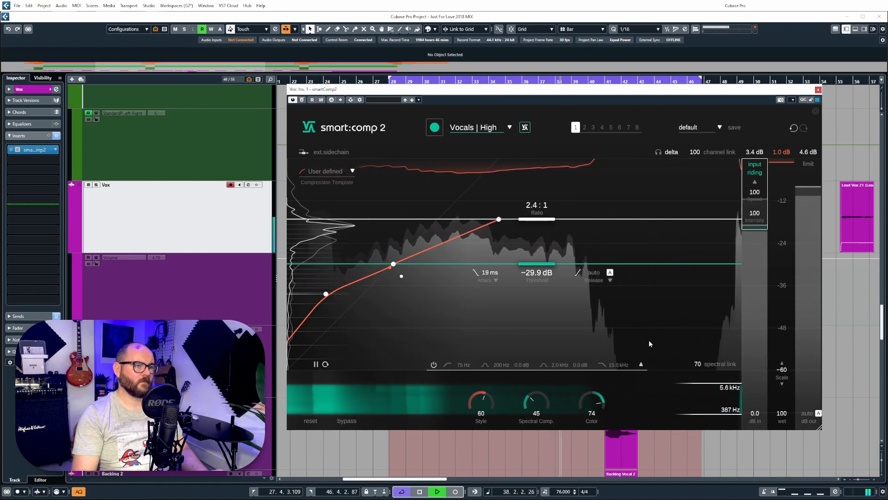
drag(483, 397, 480, 432)
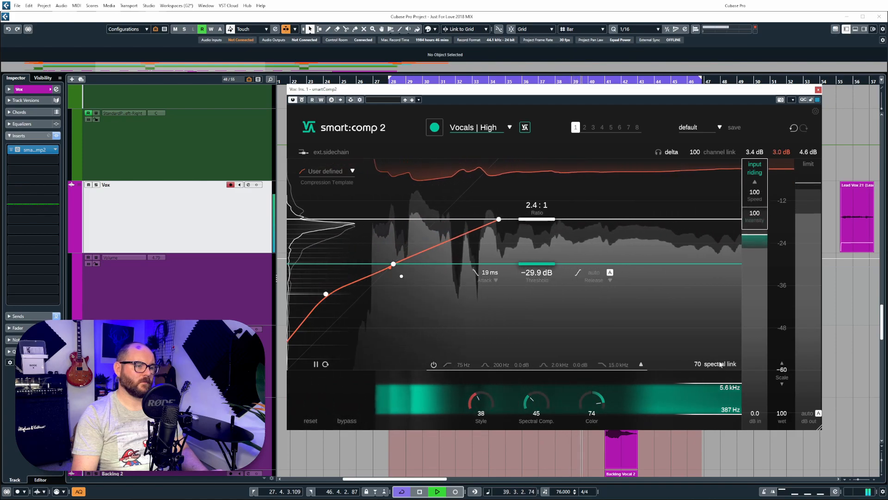
drag(700, 364, 700, 366)
mouse_move(545, 265)
mouse_down()
mouse_move(546, 238)
mouse_move(551, 274)
mouse_move(550, 255)
mouse_up()
Step: Set ratio 3.8:1, wet 60, input riding Speed 46 and Intensity 44, and threshold −26.8 dB
drag(528, 227, 528, 229)
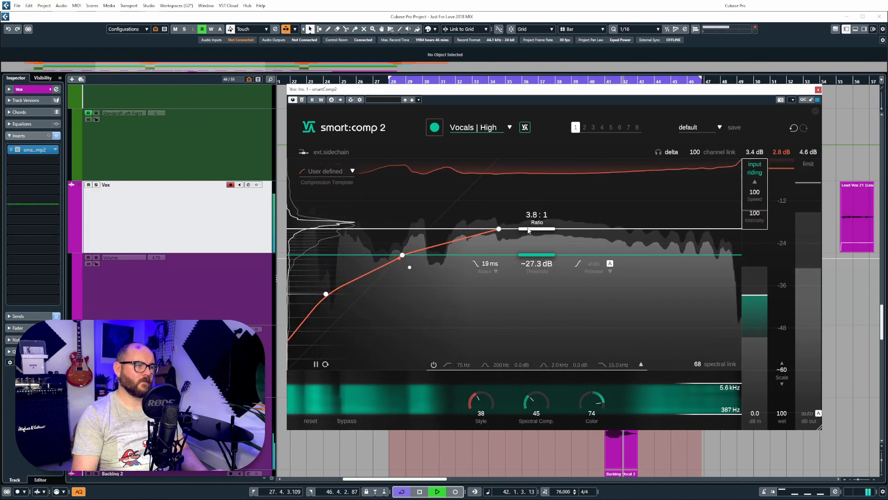
drag(782, 413, 801, 448)
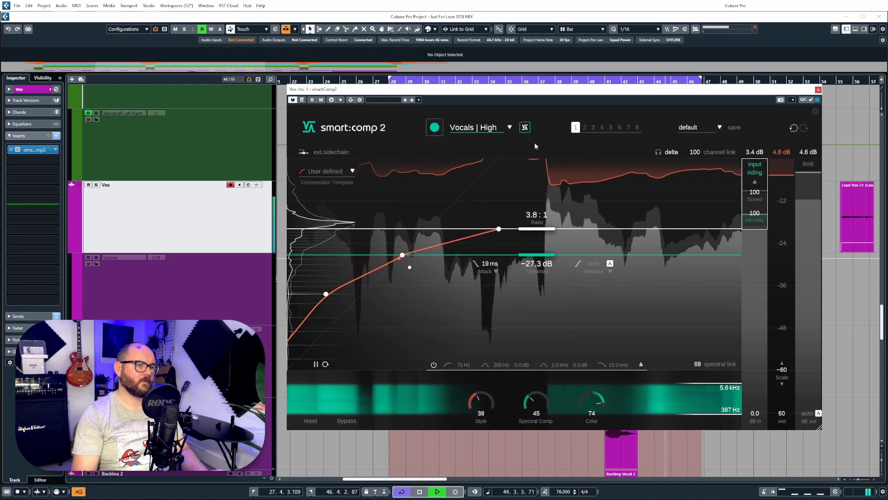
drag(754, 213, 756, 278)
drag(756, 192, 757, 237)
drag(758, 211, 758, 209)
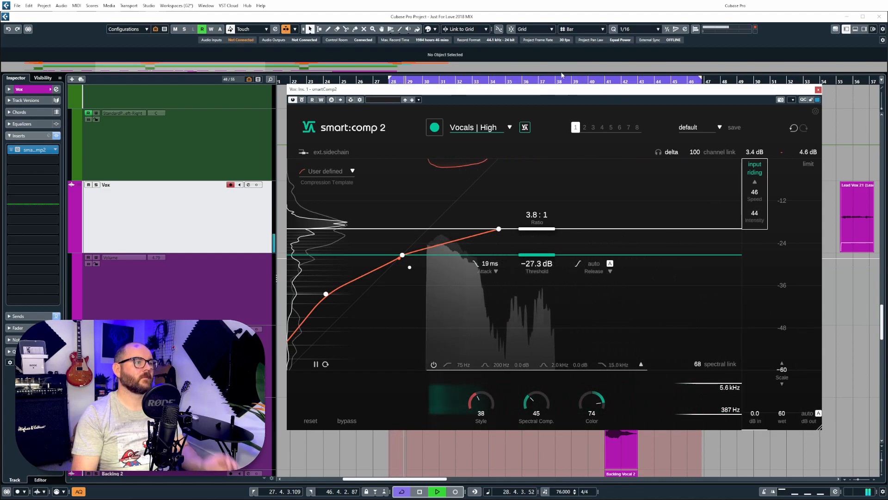
drag(606, 87, 602, 88)
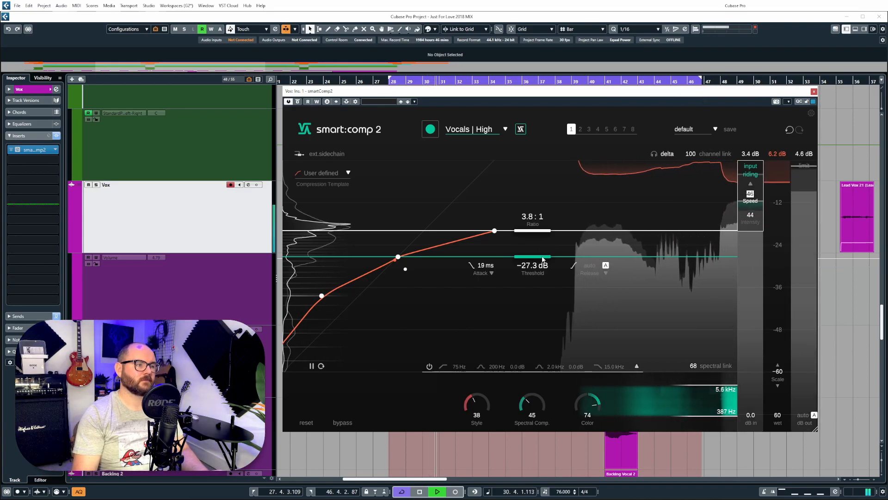
drag(543, 259, 542, 257)
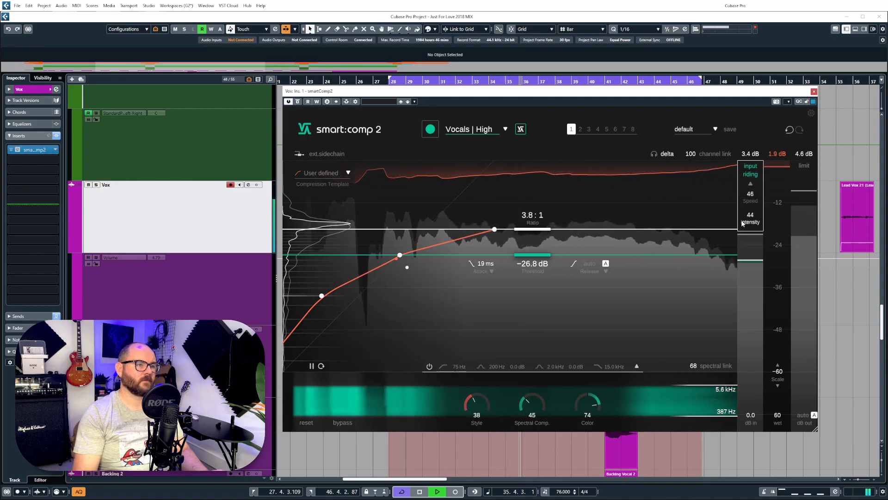
Step: Compare the vocal with the compressor bypassed, lower the wet mix to 55, and stop playback
click(343, 422)
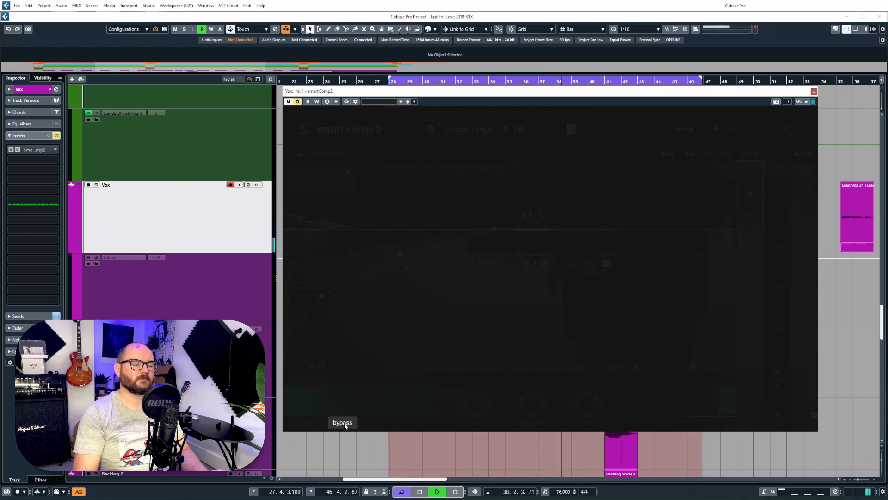
click(343, 422)
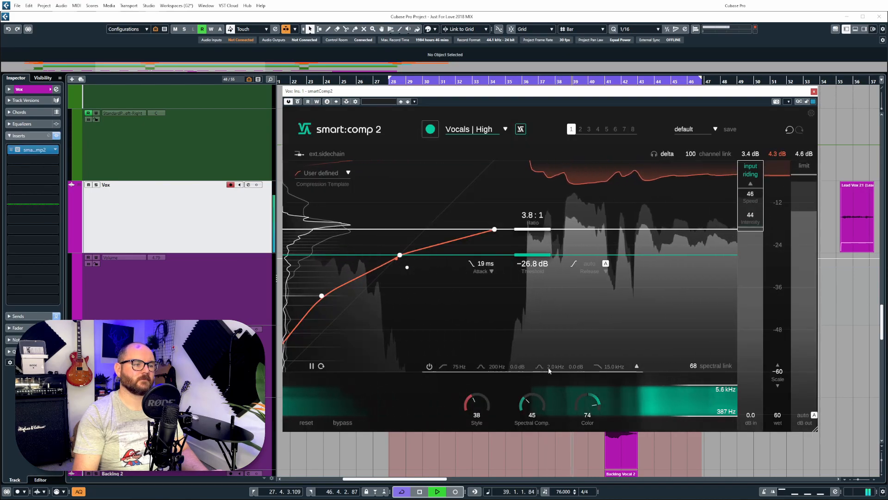
drag(783, 415, 782, 421)
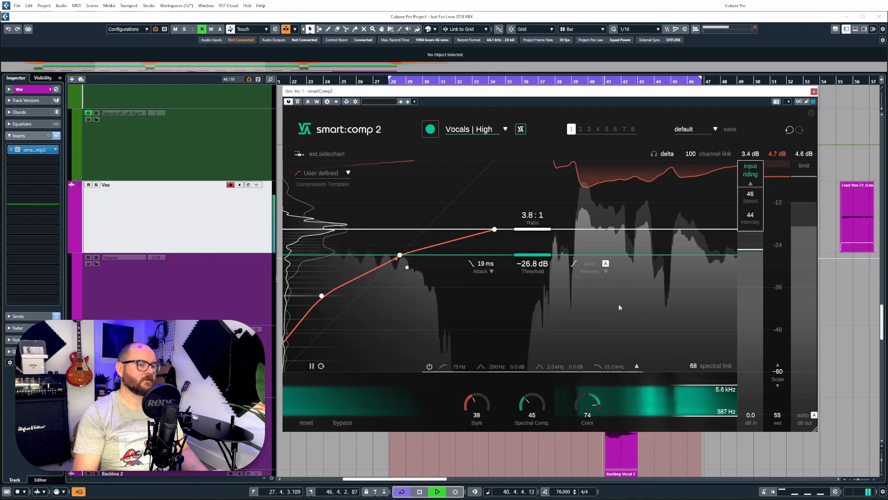
key(space)
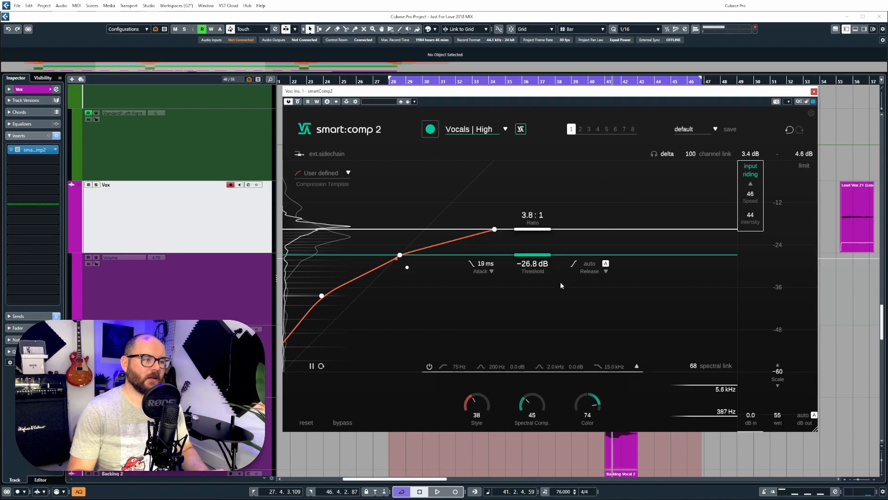
click(637, 366)
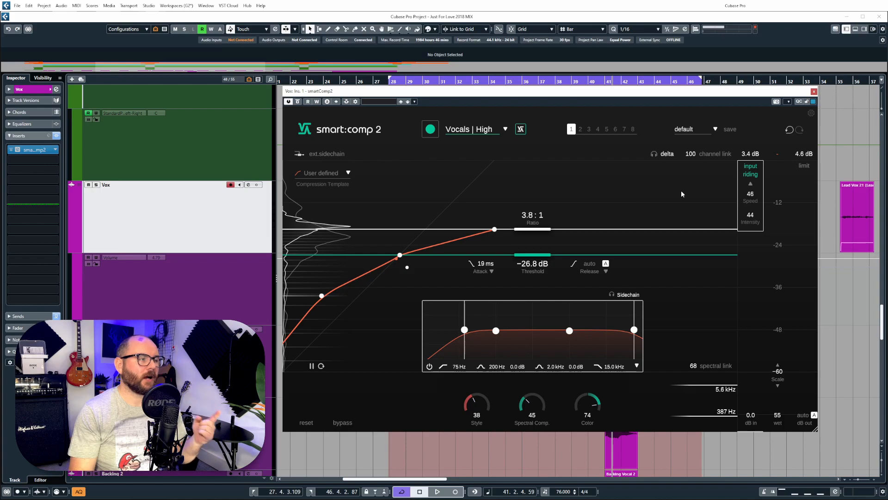
click(750, 175)
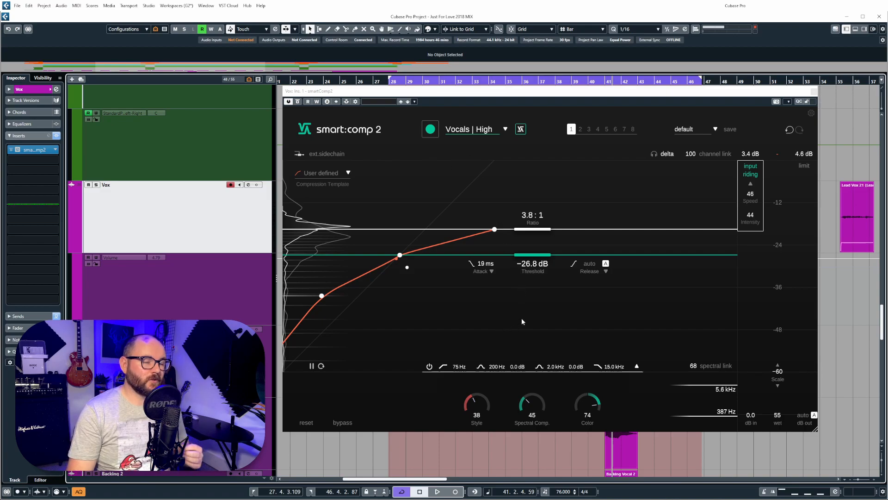
Step: Enlarge the Vox smart:comp 2 window, move the lower curve node, and widen the scale to -96 dB
drag(560, 93, 545, 73)
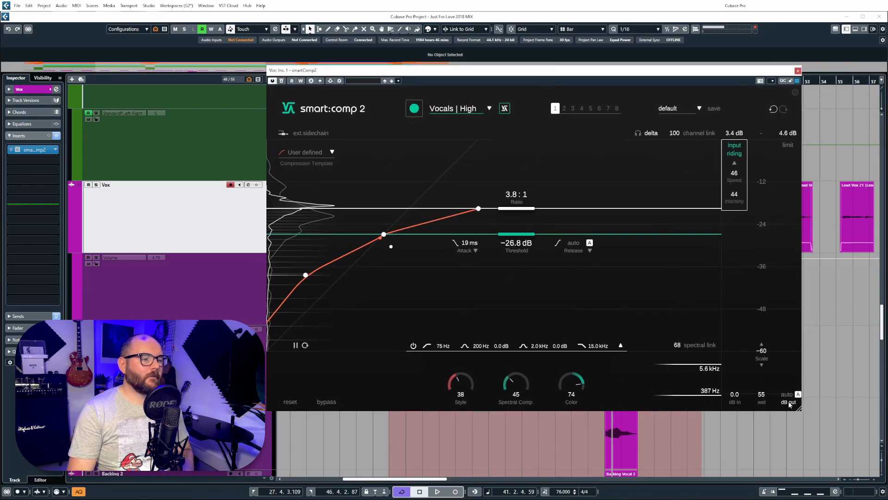
drag(798, 408, 806, 417)
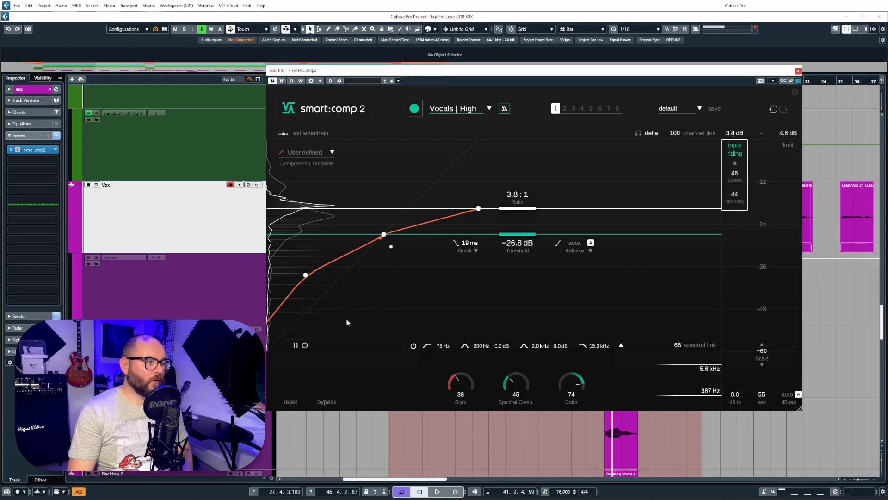
drag(304, 275, 291, 400)
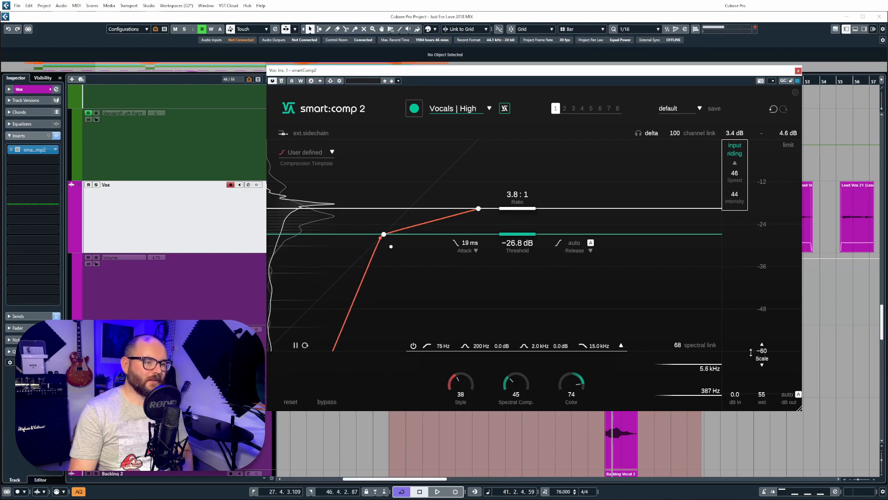
drag(761, 350, 760, 415)
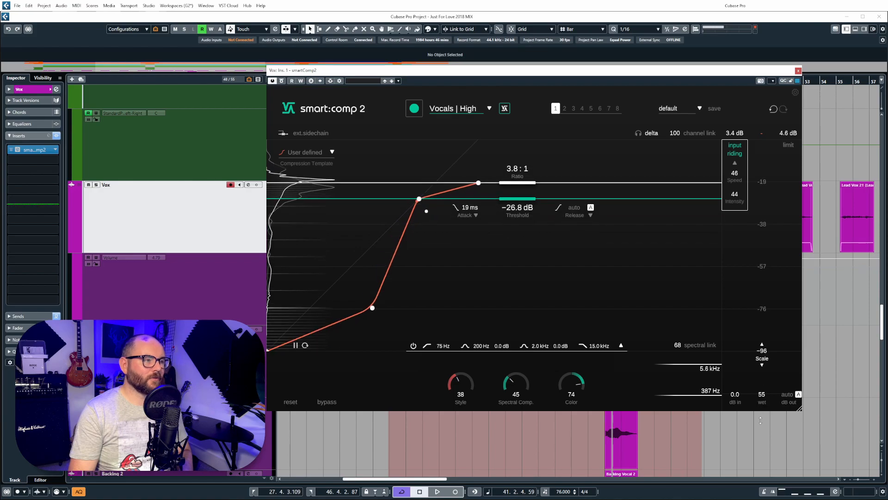
Step: Refine the lower knee so the curve falls steeply just below the -26.8 dB threshold
drag(375, 307, 298, 326)
drag(268, 353, 400, 334)
drag(762, 353, 772, 323)
drag(274, 287, 367, 315)
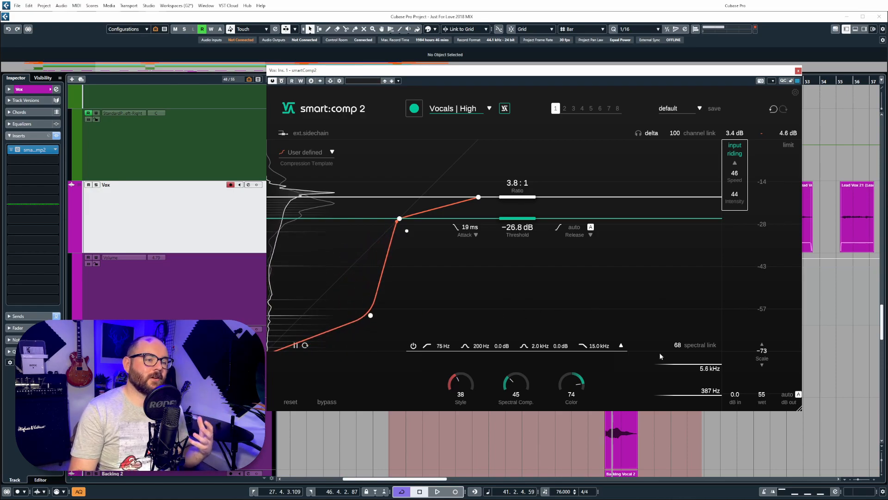
drag(760, 356, 762, 388)
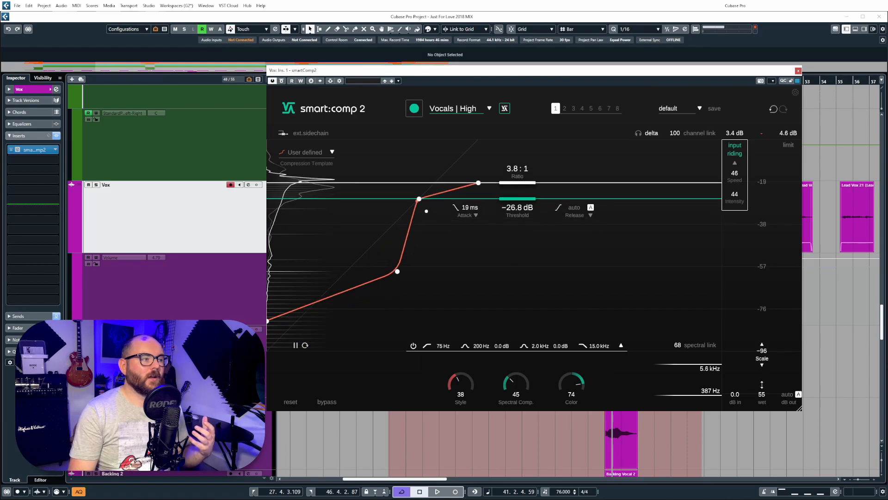
drag(397, 272, 368, 278)
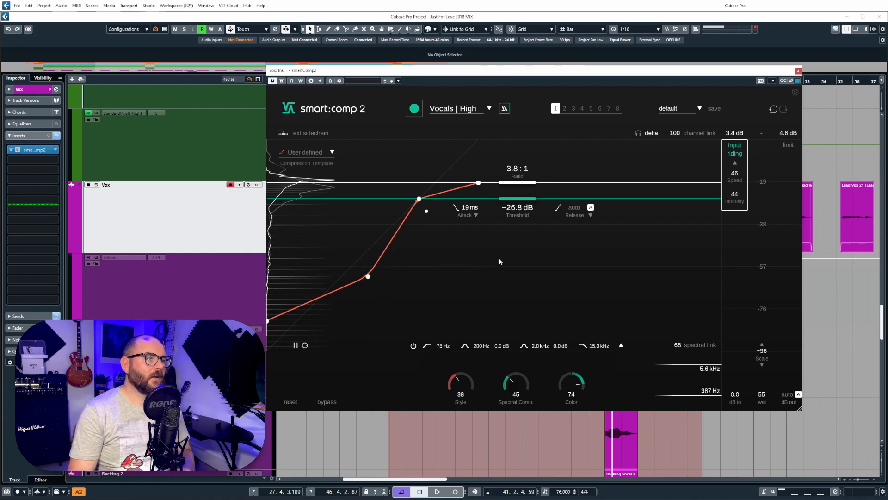
Step: Close the Vox compressor, open the Stereo Out smart:comp 2, and switch it to mid/side
click(797, 71)
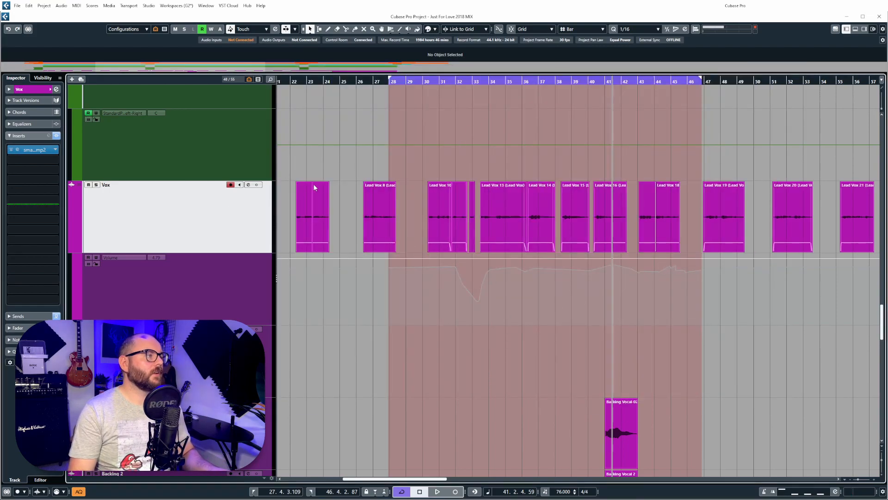
scroll(373, 166, down, 5)
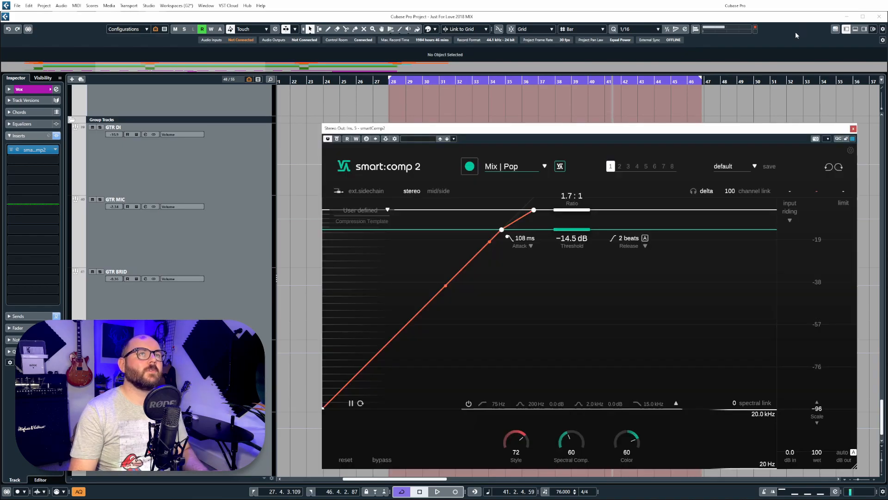
drag(658, 129, 568, 109)
click(353, 170)
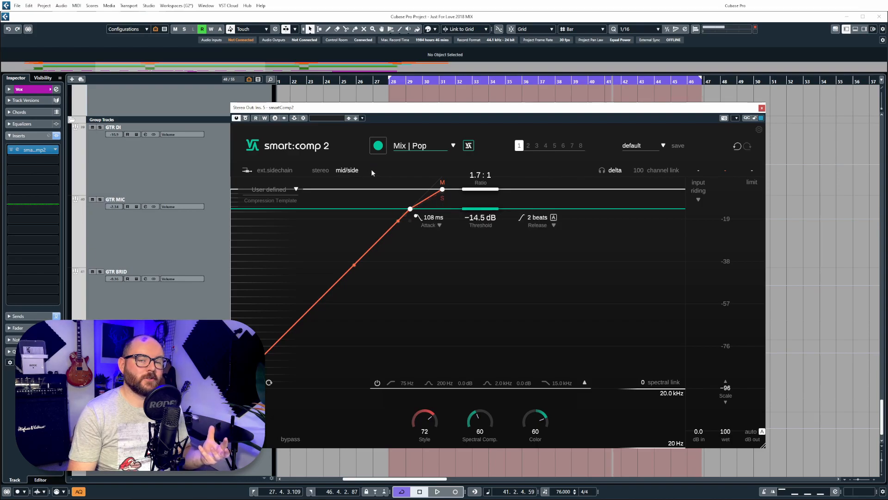
Step: Set the mid ratio to 2.8:1 and side ratio to 10.0:1, showing the attack settings
drag(442, 189, 443, 198)
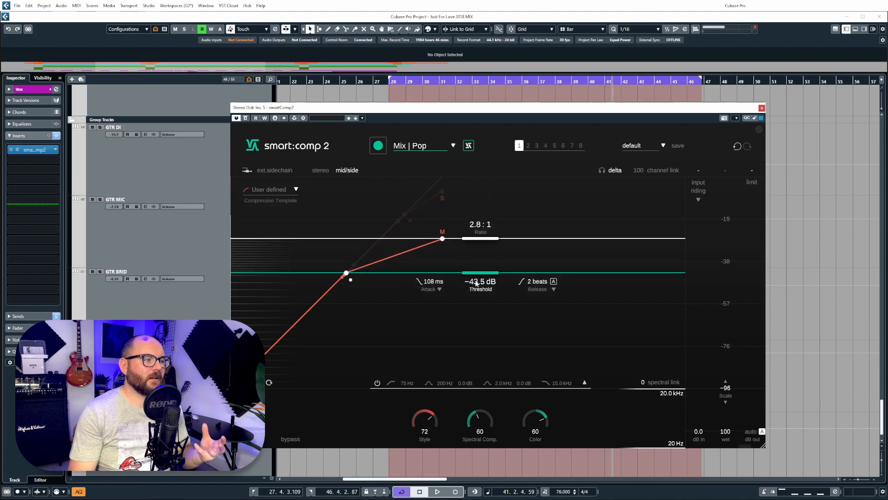
click(443, 195)
drag(452, 196, 467, 250)
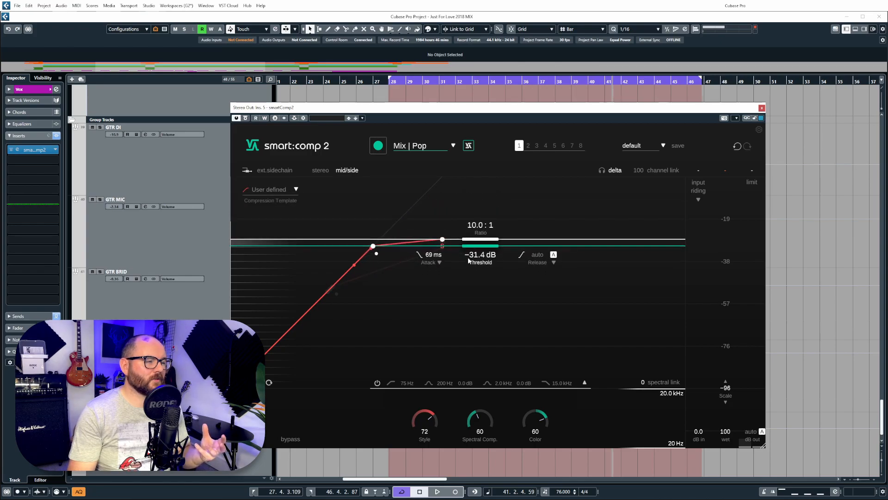
click(443, 240)
click(440, 303)
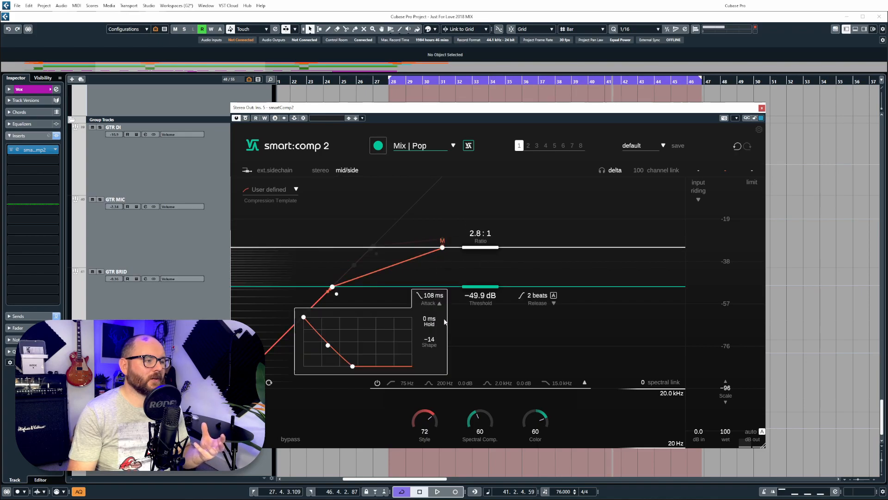
click(440, 303)
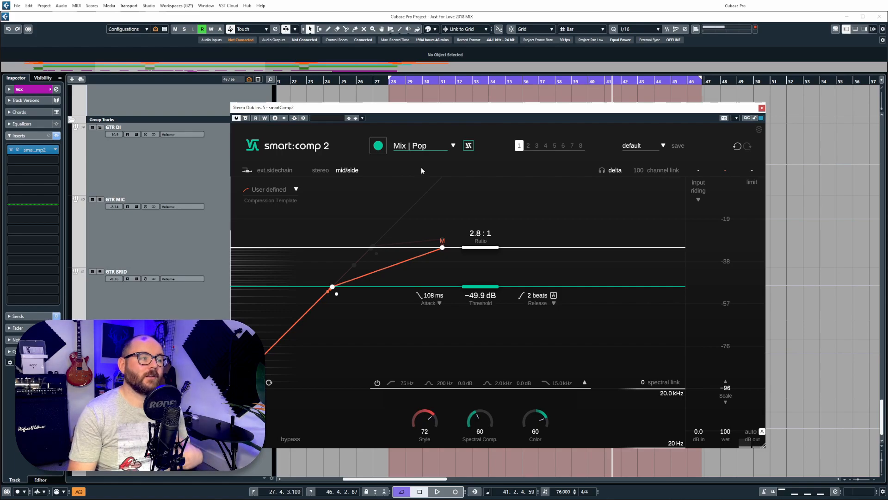
click(439, 303)
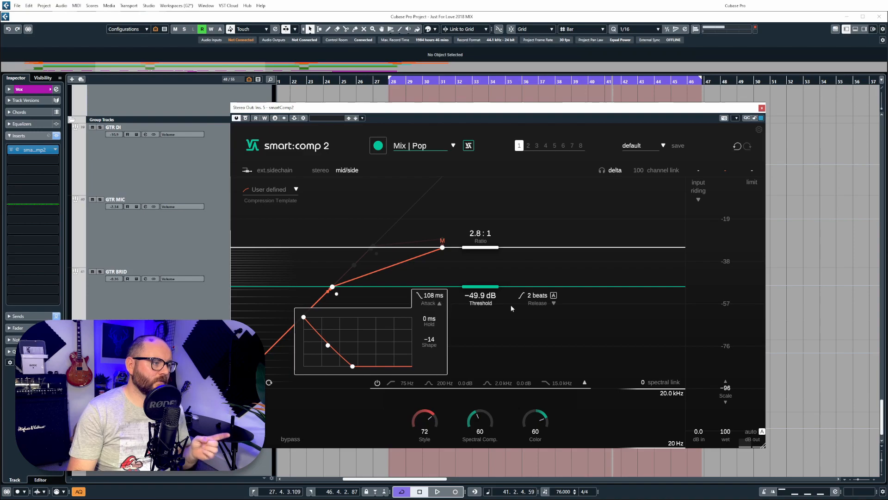
Step: Show the release settings, set the mid threshold to -33.3 dB, and move the window right
click(553, 303)
drag(481, 290, 480, 342)
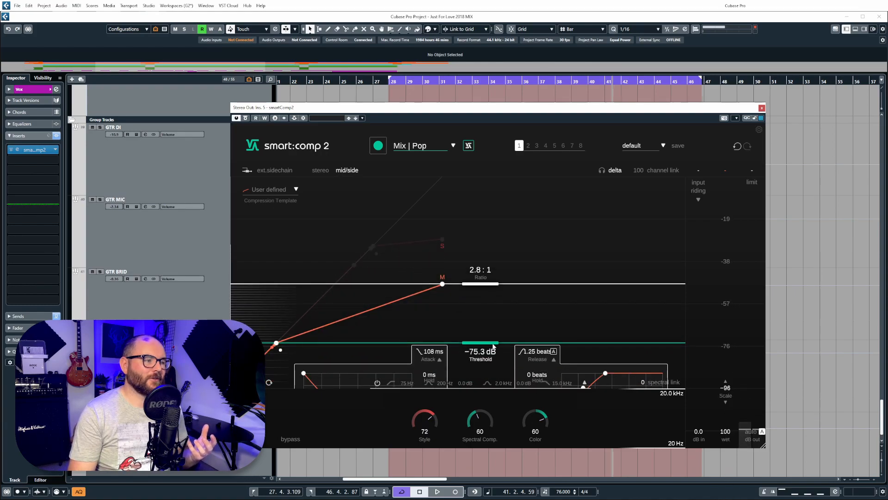
drag(492, 343, 496, 252)
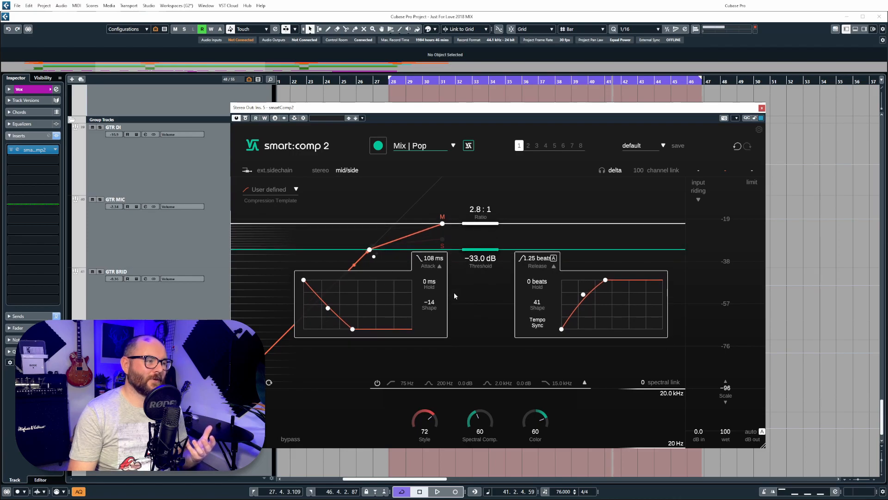
drag(479, 250, 529, 277)
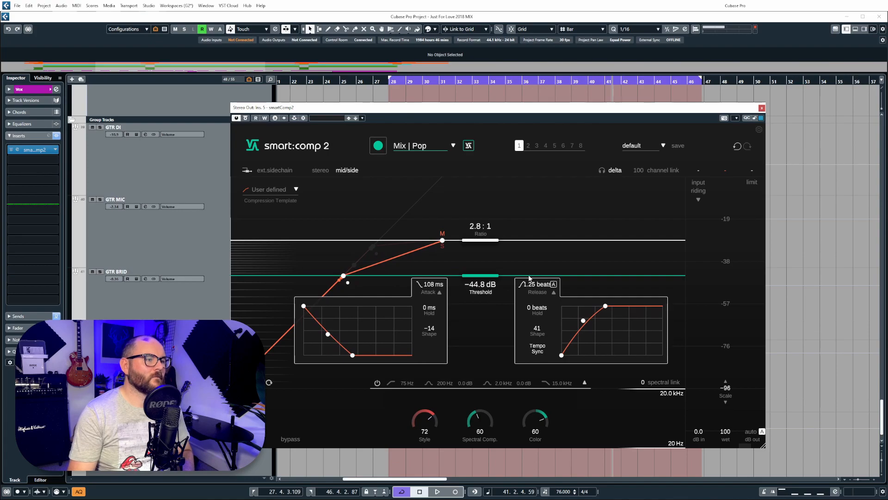
drag(529, 277, 533, 242)
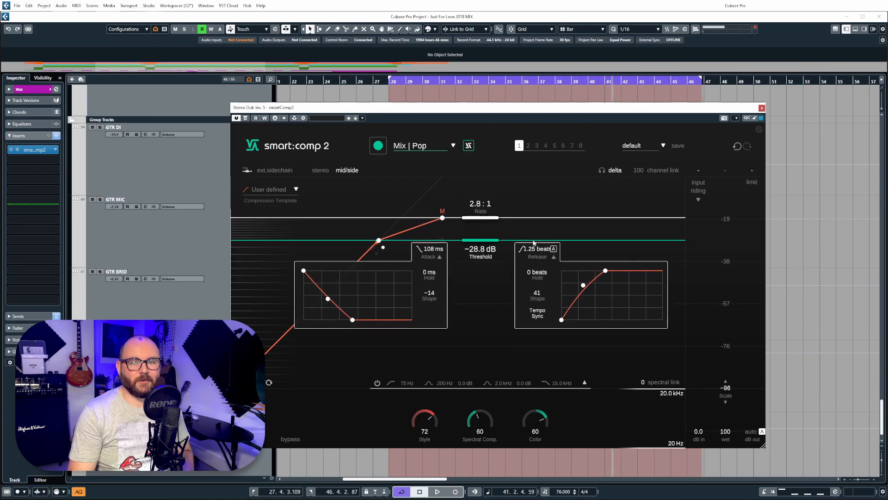
drag(533, 241, 541, 250)
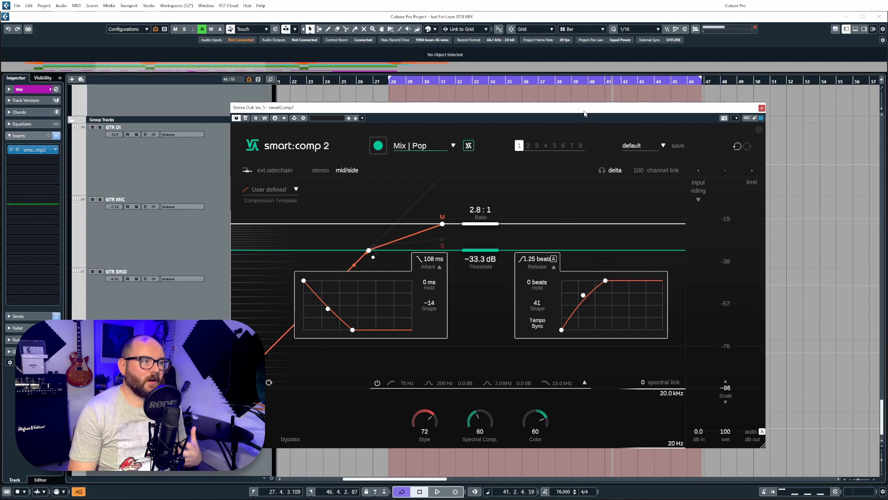
drag(585, 110, 614, 106)
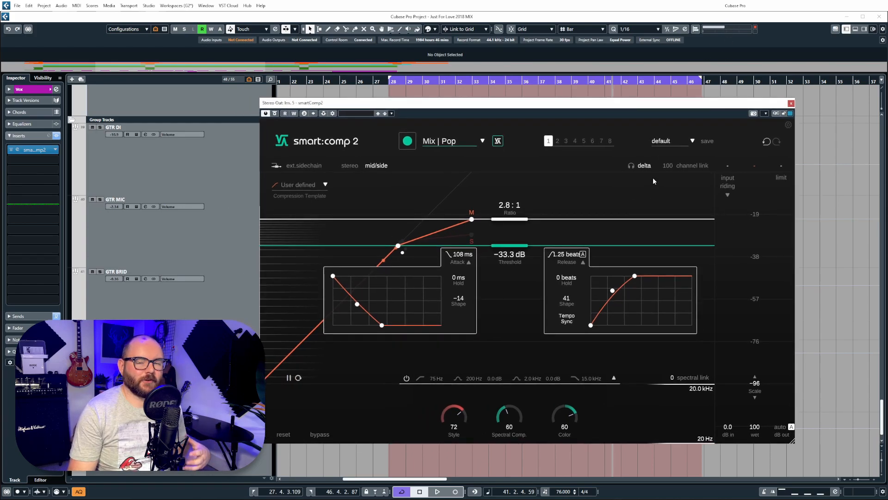
drag(655, 109, 713, 106)
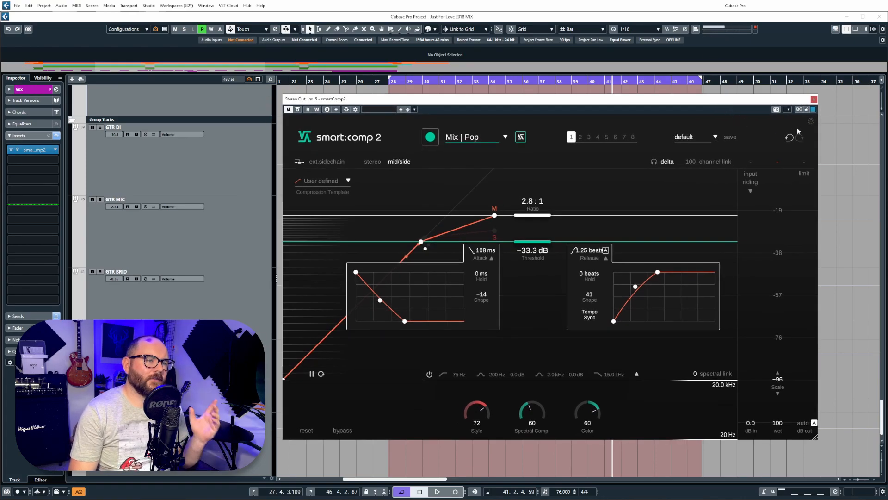
click(811, 122)
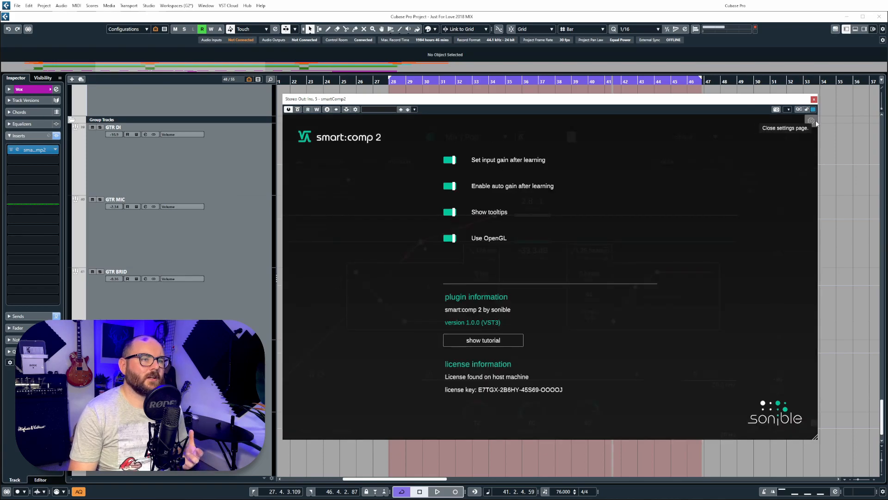
click(813, 122)
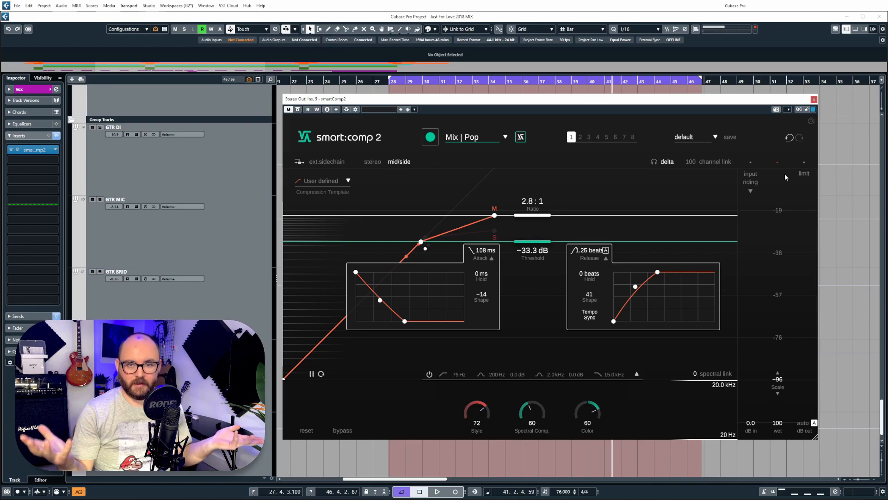
Step: Nudge the stereo-out mid threshold down in two small moves to about -32.7 dB
mouse_move(550, 242)
mouse_down()
mouse_move(548, 249)
mouse_move(551, 236)
mouse_up()
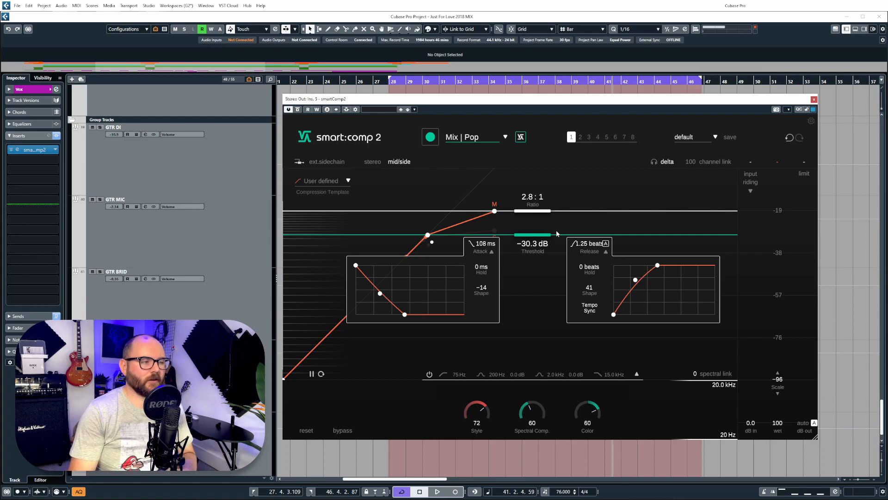
mouse_move(549, 235)
mouse_down()
mouse_move(553, 267)
mouse_move(556, 222)
mouse_up()
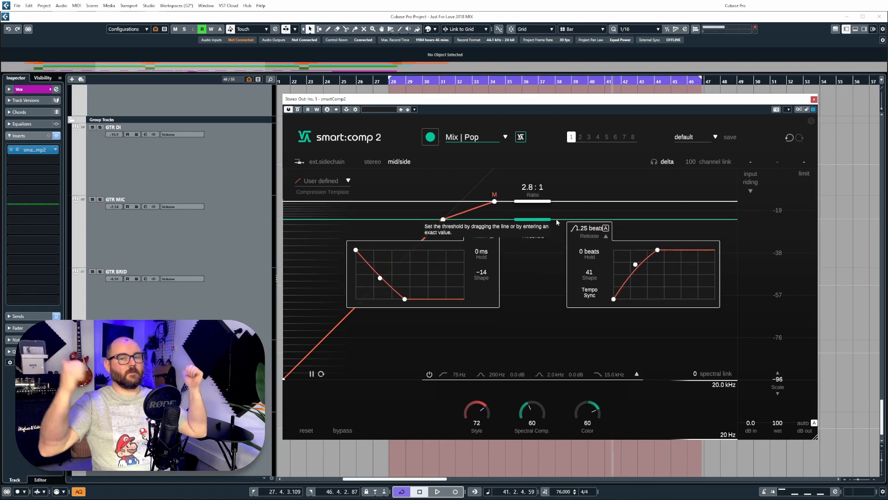